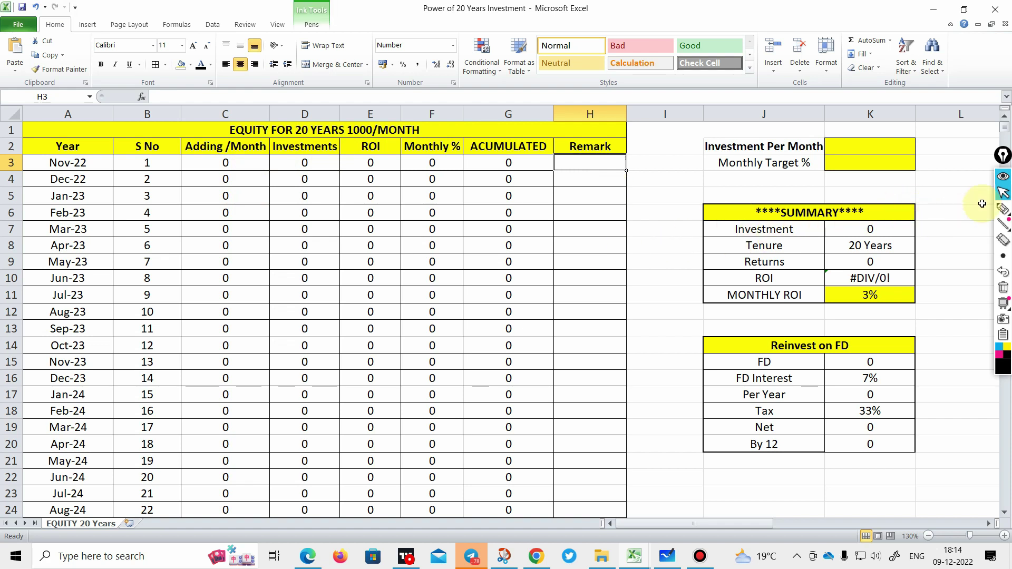
- Circle the sheet title with the pen and handwrite circled 20, "30 years" and "Rs" beside the table
left_click(1004, 209)
left_click(1005, 216)
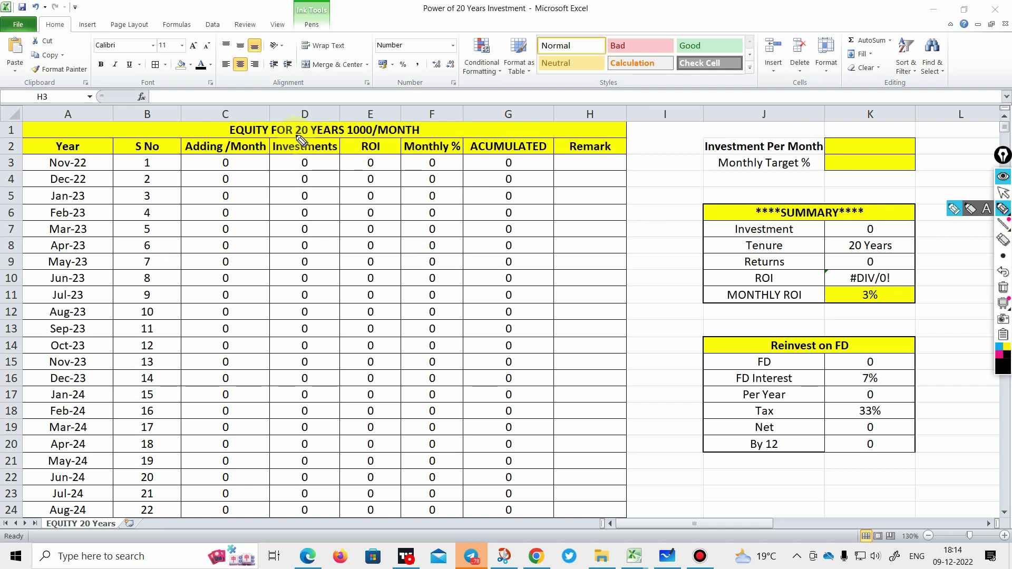
mouse_move(292, 122)
left_mouse_down()
mouse_move(230, 157)
mouse_move(310, 113)
left_mouse_up()
mouse_move(581, 212)
left_mouse_down()
mouse_move(586, 228)
mouse_move(592, 219)
mouse_move(558, 255)
mouse_move(642, 193)
mouse_move(655, 197)
mouse_move(680, 174)
mouse_move(685, 145)
mouse_move(704, 163)
mouse_move(663, 265)
mouse_move(653, 255)
mouse_move(684, 196)
left_mouse_up()
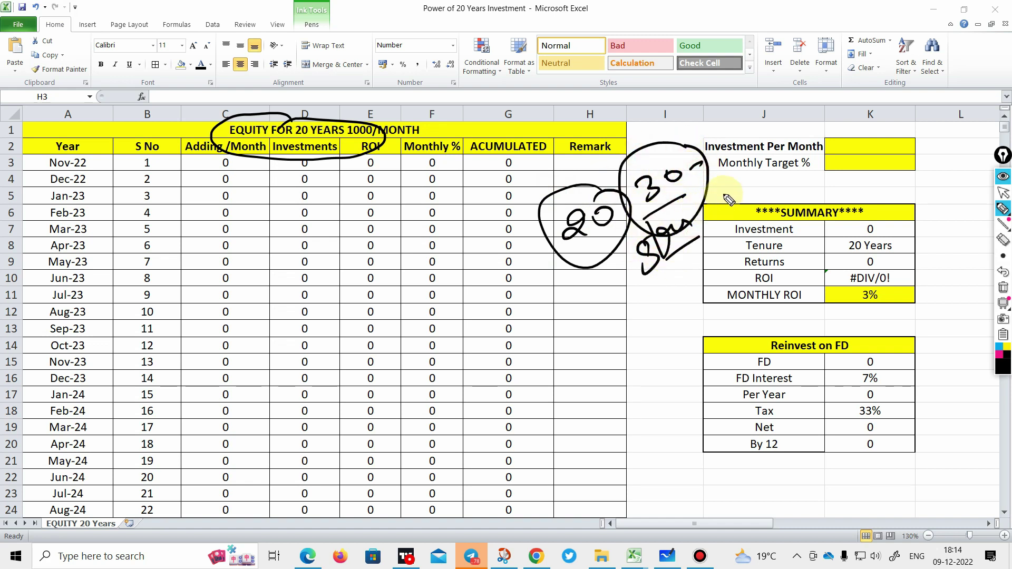
mouse_move(724, 167)
left_mouse_down()
mouse_move(740, 190)
mouse_move(751, 177)
mouse_move(770, 182)
left_mouse_up()
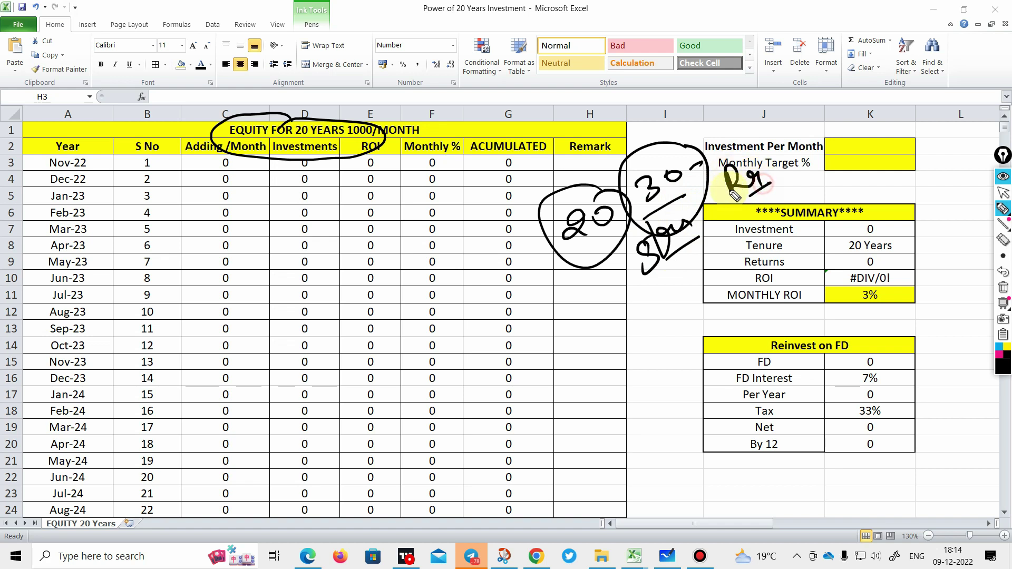
- Handwrite circled 60 and 80 beside the table with accent strokes, and clear all pen marks
mouse_move(621, 280)
left_mouse_down()
mouse_move(619, 295)
mouse_move(614, 266)
mouse_move(649, 295)
mouse_move(662, 289)
mouse_move(648, 354)
mouse_move(651, 240)
mouse_move(707, 364)
mouse_move(686, 232)
left_mouse_up()
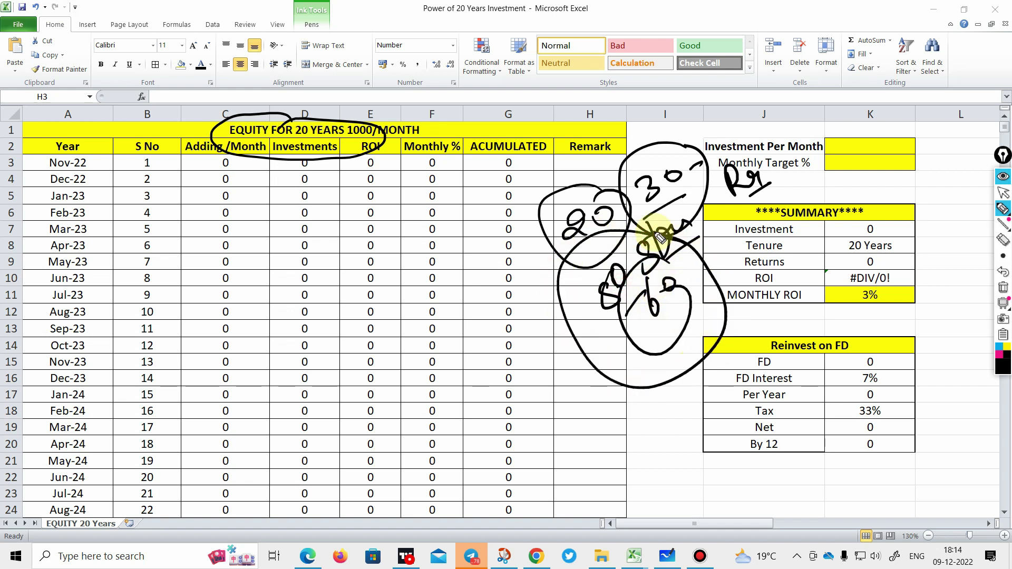
left_click_drag(521, 313, 546, 291)
left_click_drag(548, 331, 580, 309)
left_click_drag(696, 280, 722, 263)
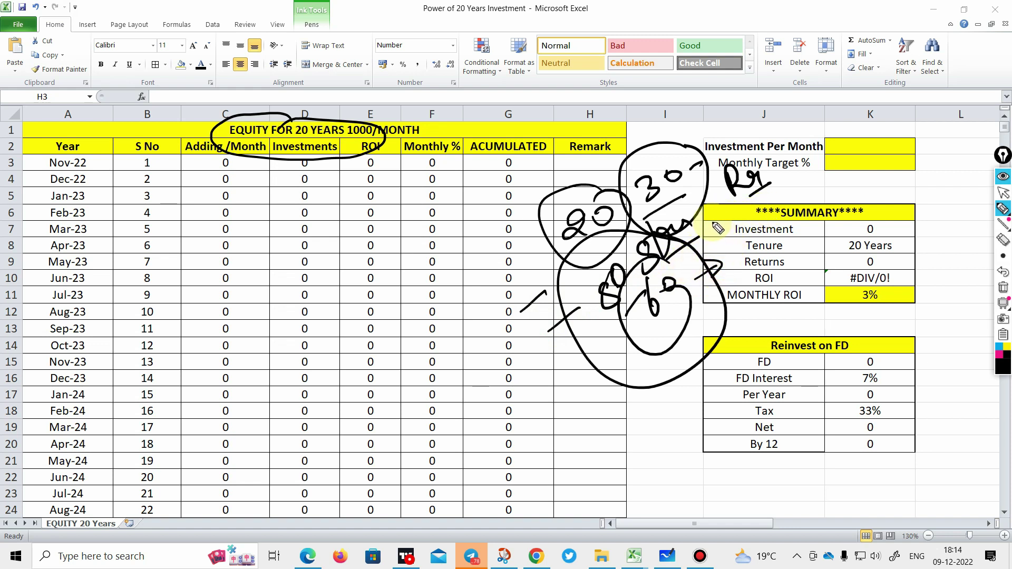
left_click(1003, 288)
left_click(1004, 195)
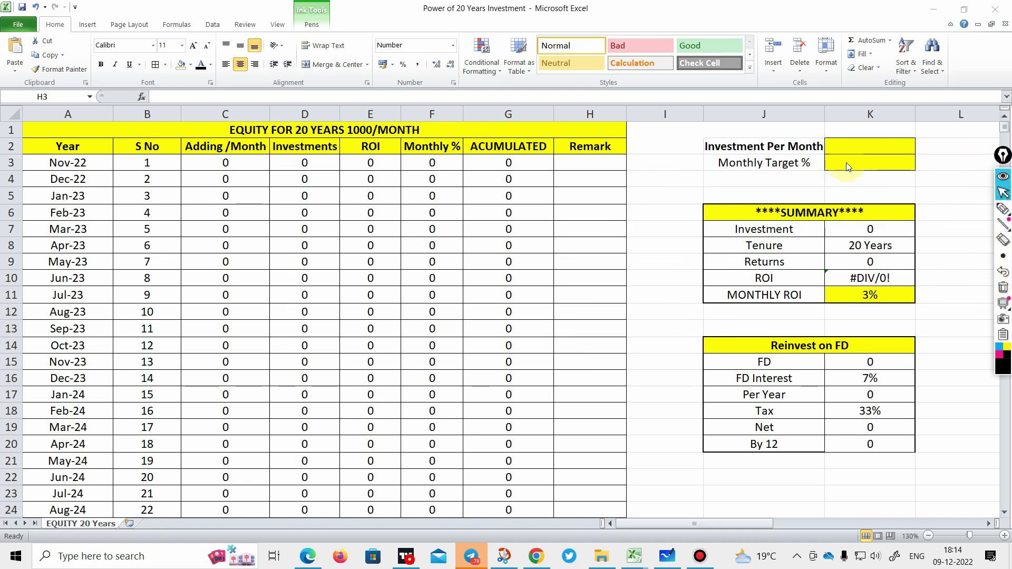
- Set the Investment Per Month value to 1000
left_click(849, 148)
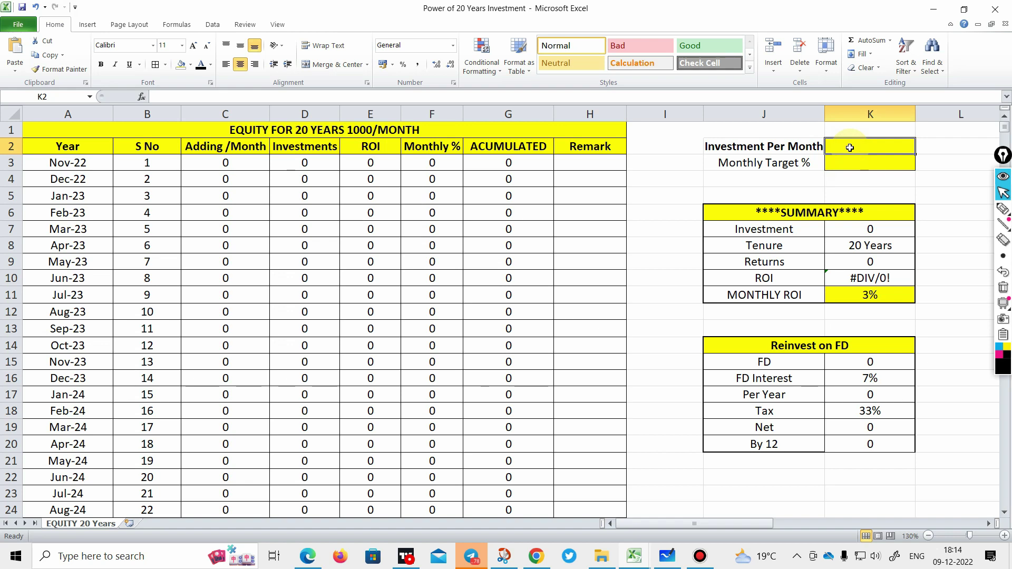
type("1000")
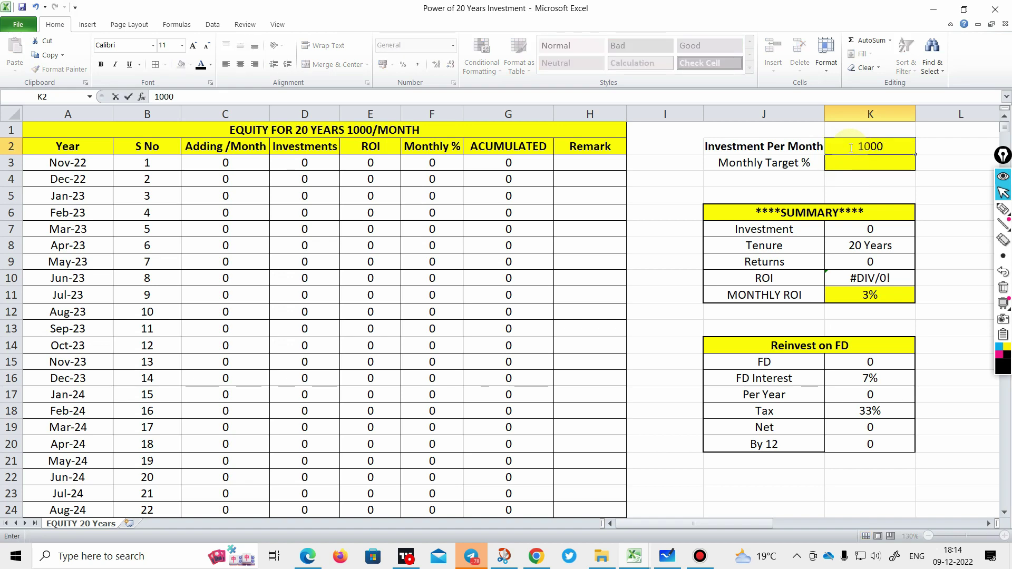
left_click(932, 196)
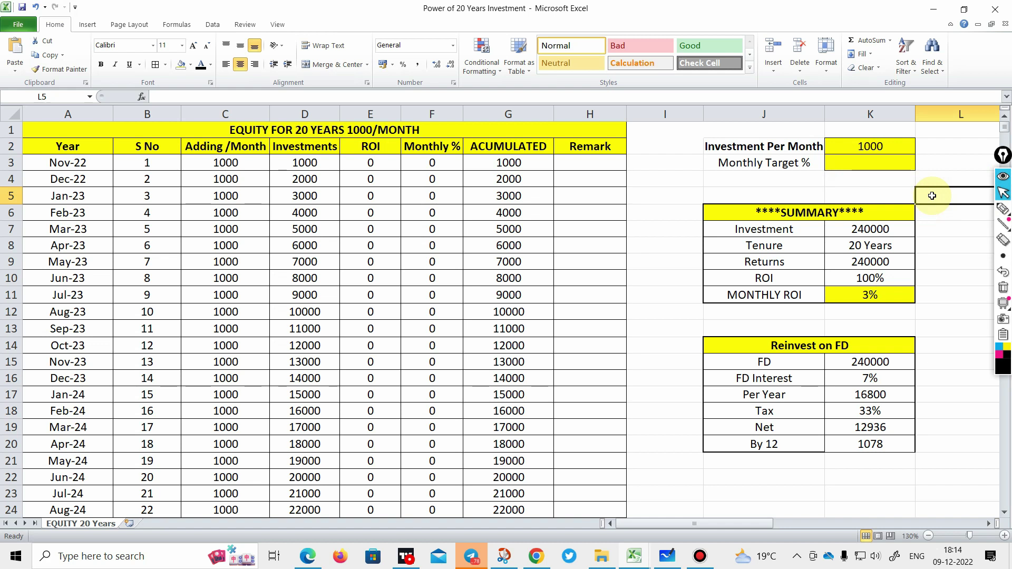
- Circle the summary's Investment value with the pen and handwrite an underlined, boxed "2.4 lakh" above the summary table
left_click(1004, 211)
left_click(1004, 213)
mouse_move(872, 222)
left_mouse_down()
mouse_move(849, 224)
mouse_move(896, 238)
mouse_move(907, 217)
mouse_move(867, 212)
left_mouse_up()
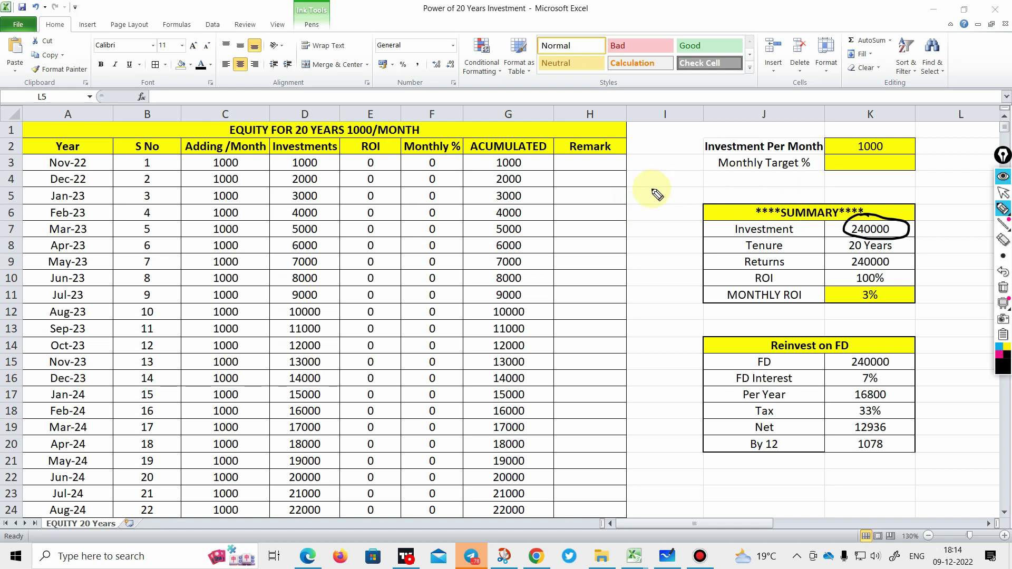
left_click_drag(644, 185, 670, 192)
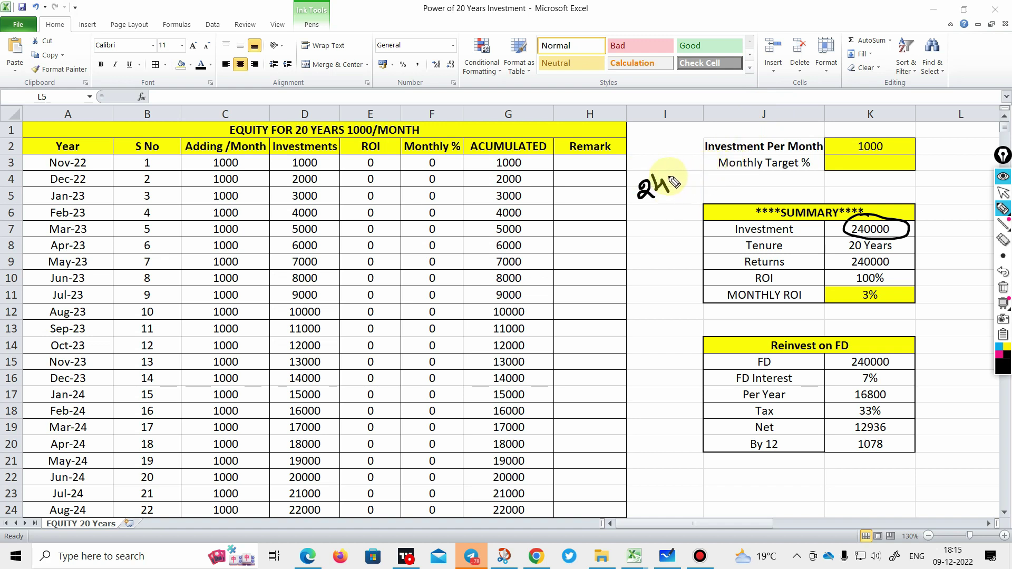
mouse_move(679, 186)
left_mouse_down()
mouse_move(677, 158)
mouse_move(730, 150)
left_mouse_up()
left_click_drag(653, 217, 746, 163)
left_click_drag(622, 182, 648, 234)
mouse_move(622, 182)
left_mouse_down()
mouse_move(727, 116)
mouse_move(729, 136)
left_mouse_up()
- Handwrite circled 20, 10 and 20 over the accumulated and remark columns, and clear all pen marks
mouse_move(559, 218)
left_mouse_down()
mouse_move(551, 238)
mouse_move(567, 240)
left_mouse_up()
mouse_move(577, 216)
left_mouse_down()
mouse_move(514, 232)
mouse_move(554, 282)
mouse_move(590, 221)
left_mouse_up()
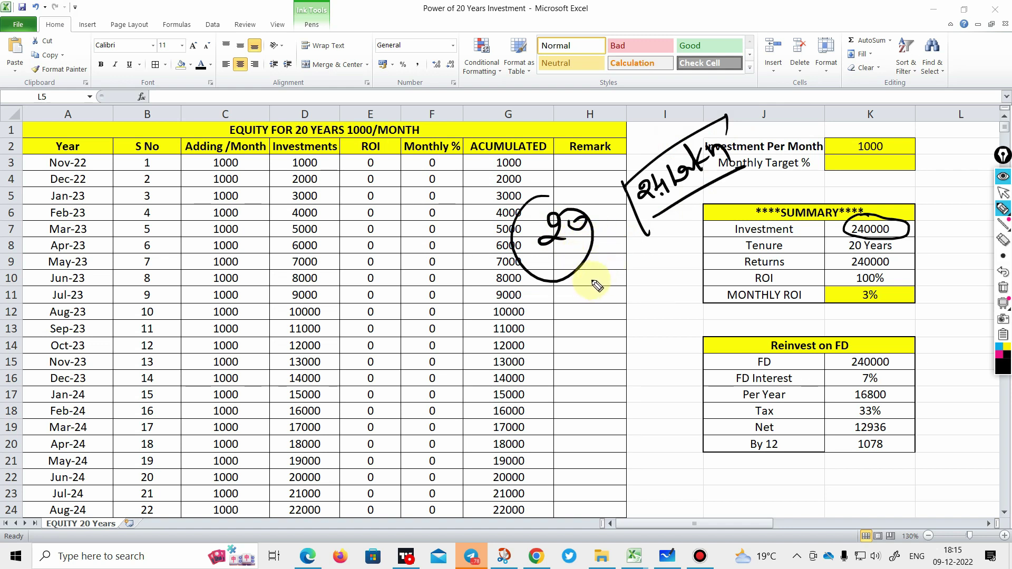
mouse_move(596, 252)
left_mouse_down()
mouse_move(609, 273)
mouse_move(595, 284)
mouse_move(610, 246)
left_mouse_up()
left_click_drag(620, 293, 627, 319)
left_click_drag(627, 363, 630, 391)
mouse_move(638, 364)
left_mouse_down()
mouse_move(643, 406)
mouse_move(658, 390)
left_mouse_up()
mouse_move(473, 390)
left_mouse_down()
mouse_move(490, 388)
mouse_move(506, 414)
left_mouse_up()
left_click_drag(514, 362, 512, 364)
mouse_move(482, 347)
left_mouse_down()
mouse_move(456, 448)
mouse_move(527, 363)
left_mouse_up()
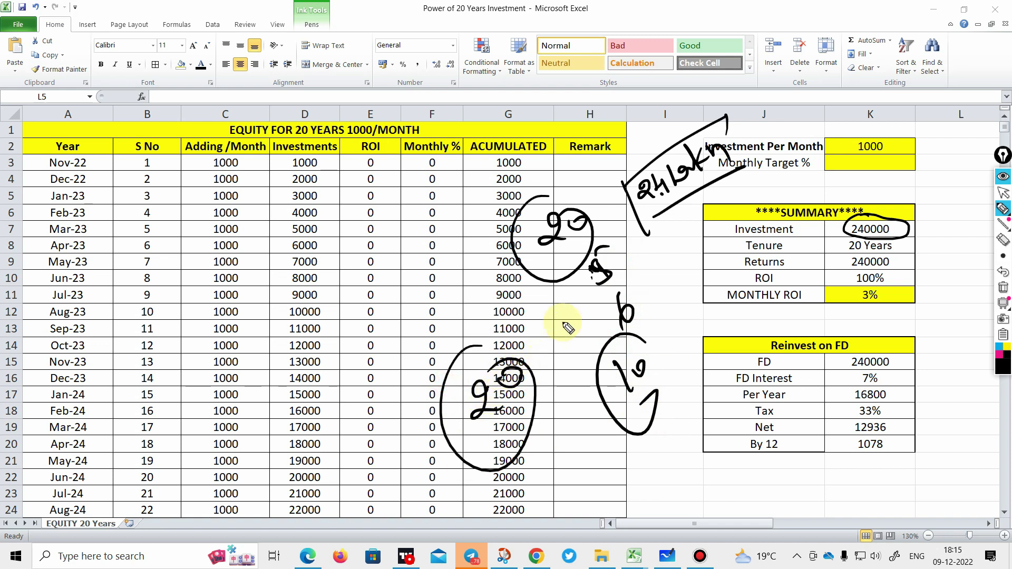
left_click(1003, 289)
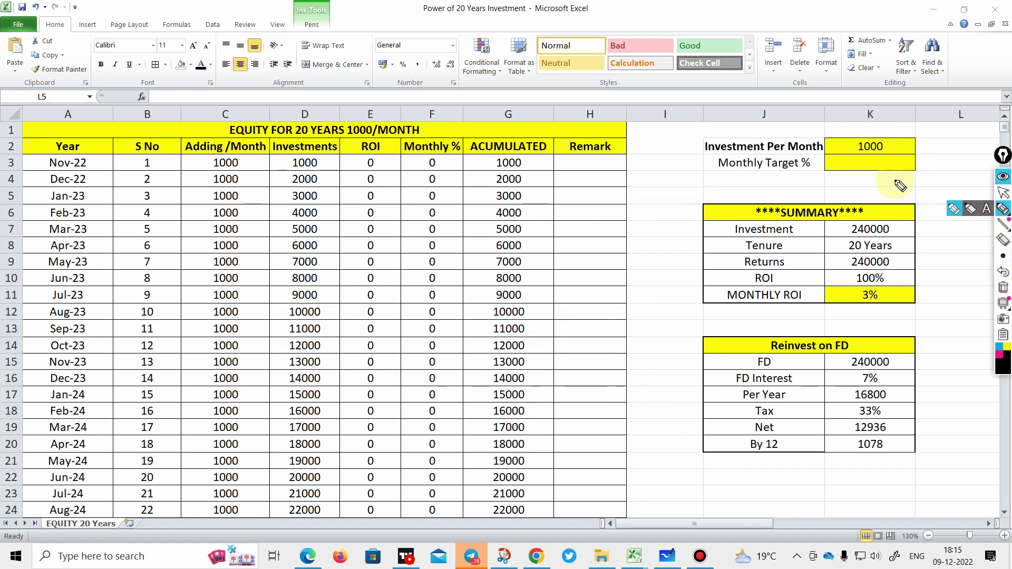
- Set the Monthly Target % value to 3
left_click(1003, 193)
left_click(881, 163)
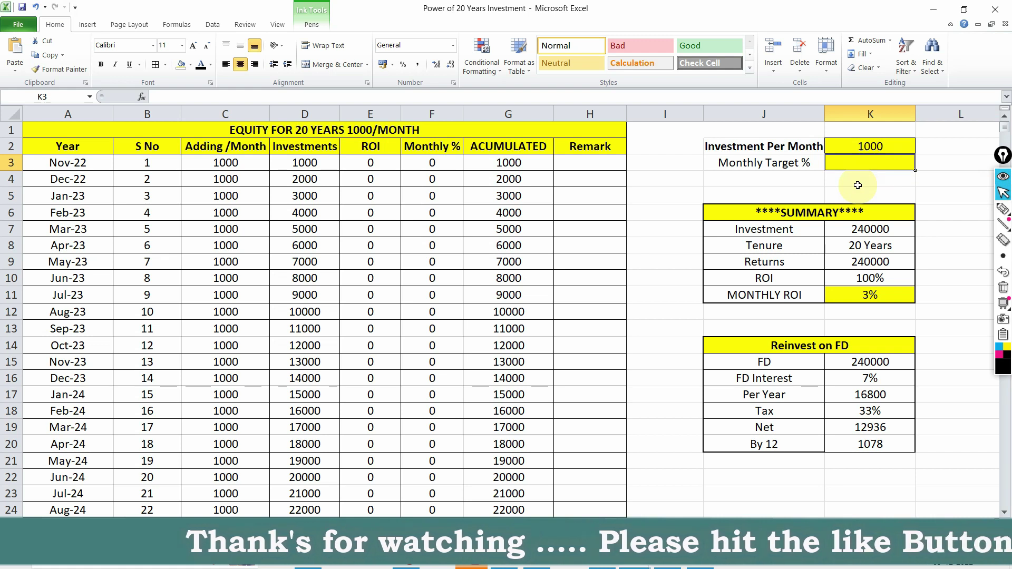
type("3")
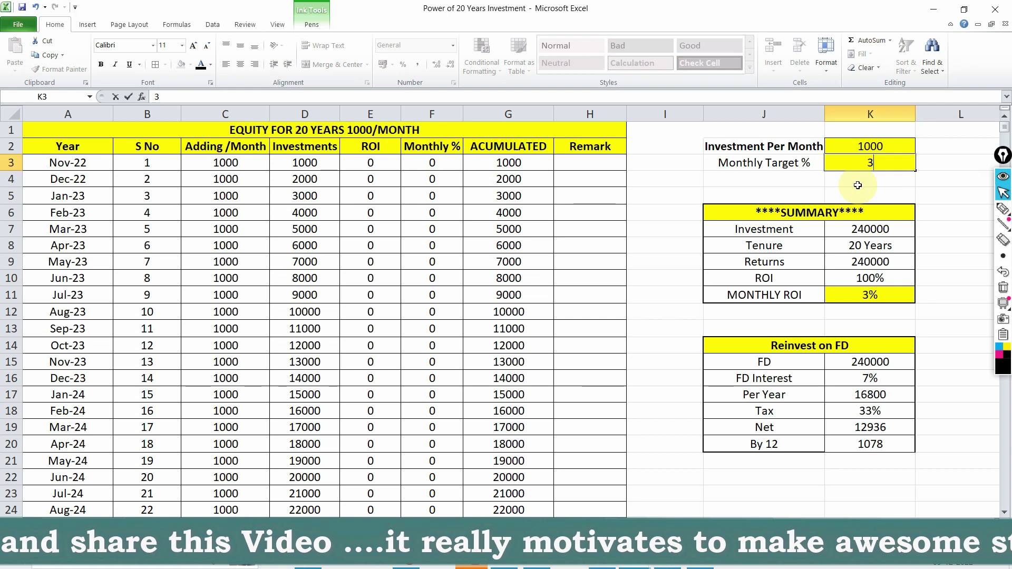
left_click(857, 185)
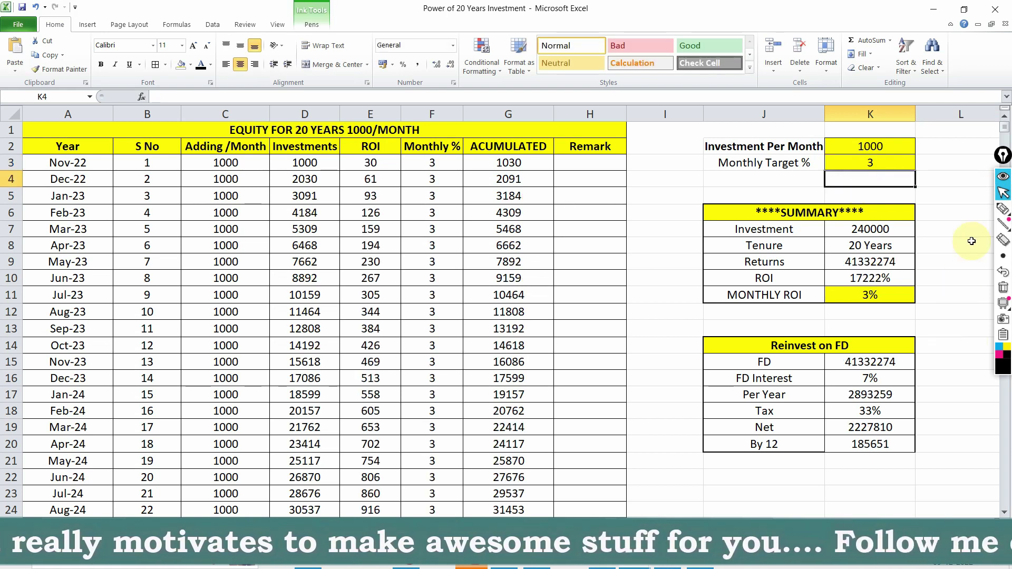
- Circle the summary's Returns value with the pen, mark off its digits, and handwrite a circled, underlined "4 Crore" beside it
left_click(1003, 209)
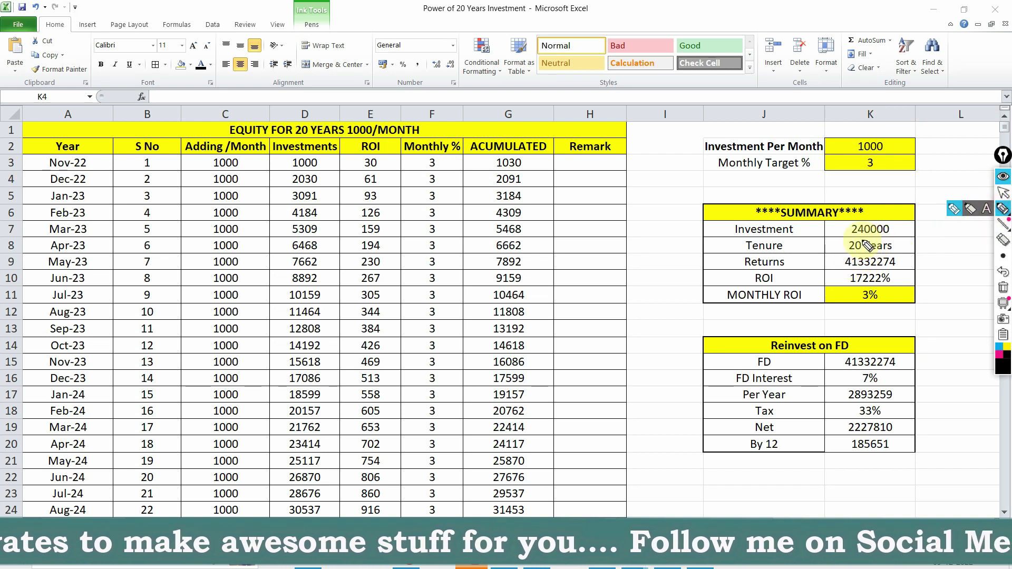
mouse_move(865, 252)
left_mouse_down()
mouse_move(835, 272)
mouse_move(907, 274)
mouse_move(877, 254)
left_mouse_up()
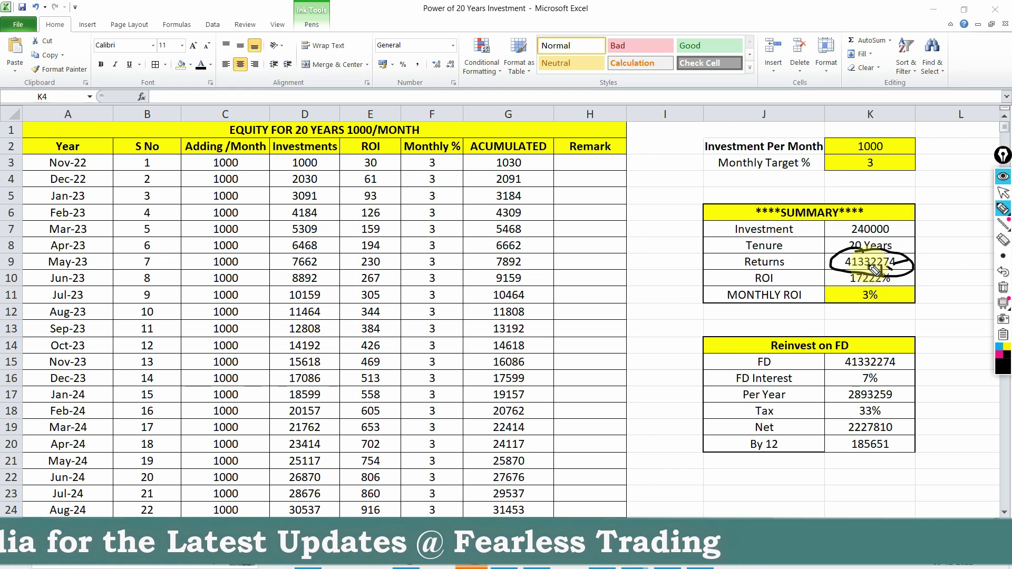
left_click_drag(853, 272, 849, 290)
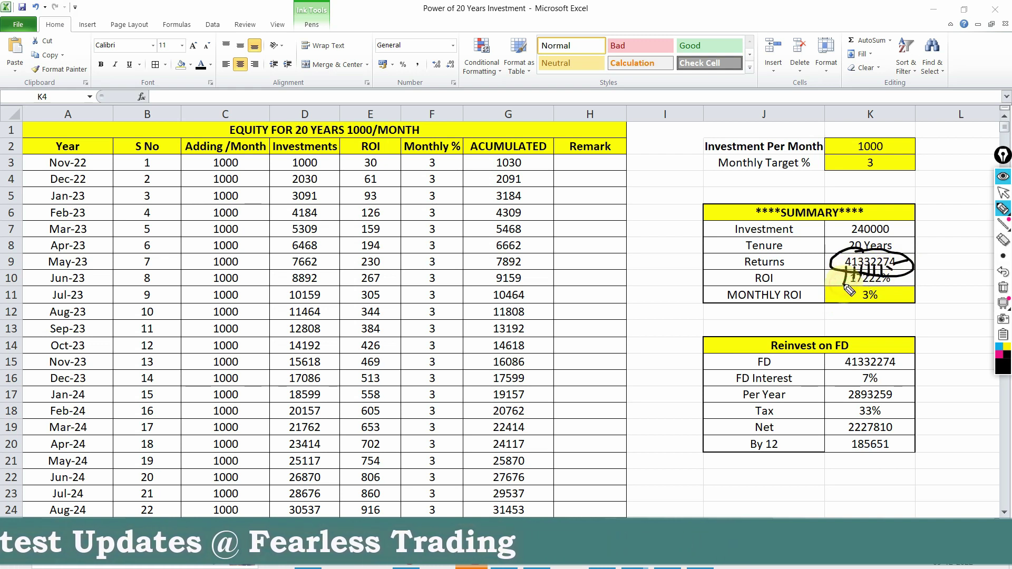
left_click_drag(637, 295, 643, 315)
mouse_move(663, 280)
left_mouse_down()
mouse_move(651, 293)
mouse_move(692, 296)
left_mouse_up()
mouse_move(860, 254)
left_mouse_down()
mouse_move(854, 264)
mouse_move(896, 253)
mouse_move(874, 263)
left_mouse_up()
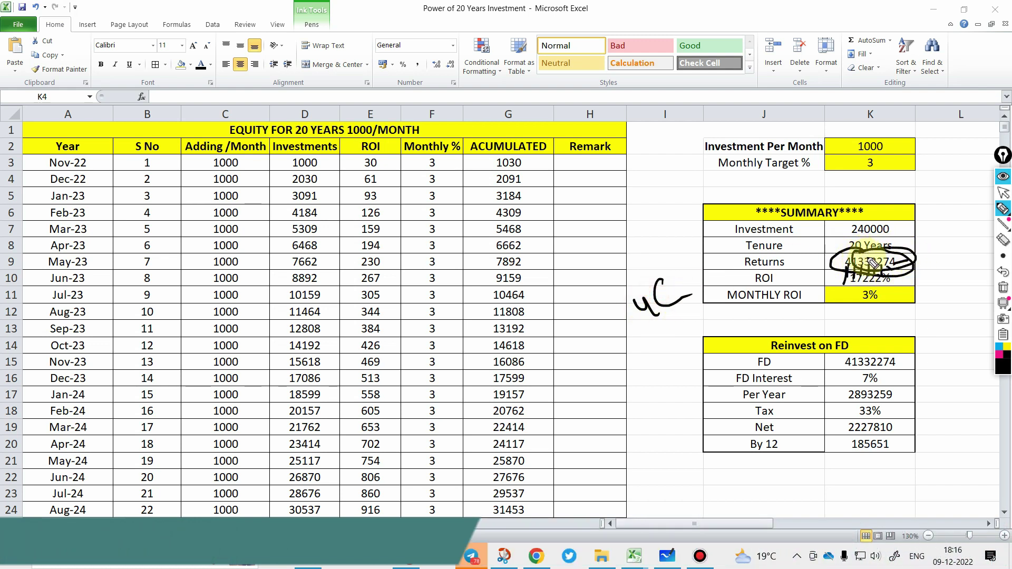
mouse_move(665, 290)
left_mouse_down()
mouse_move(712, 282)
mouse_move(730, 343)
mouse_move(593, 296)
mouse_move(706, 253)
left_mouse_up()
left_click_drag(727, 292, 671, 336)
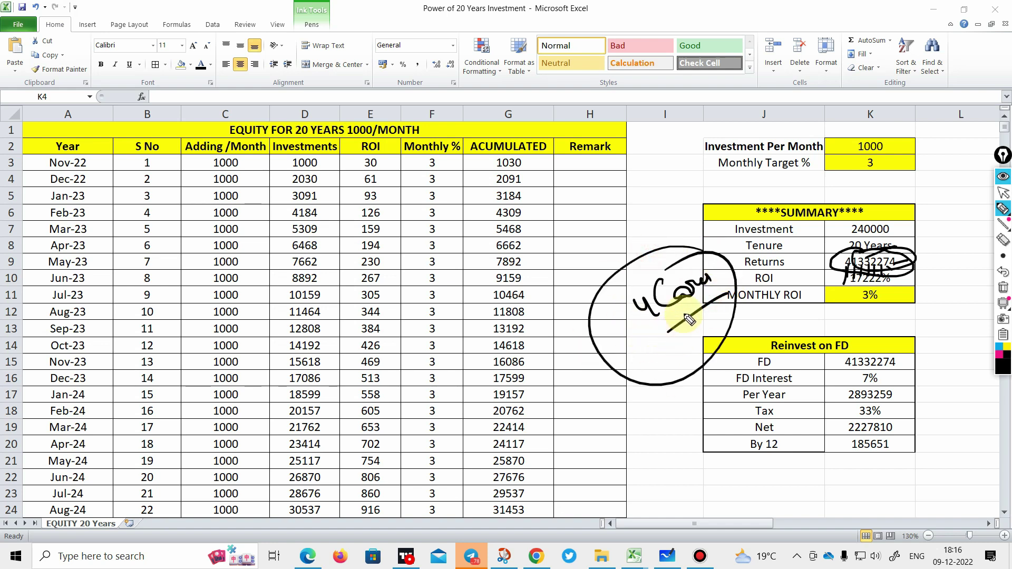
- Mark the summary's Investment value with the pen and handwrite a circled 20, 3% and an underlined 1000 beside the table
left_click_drag(840, 241, 897, 234)
left_click_drag(838, 224, 844, 243)
mouse_move(627, 173)
left_mouse_down()
mouse_move(654, 198)
mouse_move(686, 170)
left_mouse_up()
left_click_drag(677, 142, 611, 154)
mouse_move(488, 256)
left_mouse_down()
mouse_move(509, 296)
mouse_move(527, 249)
mouse_move(551, 232)
left_mouse_up()
left_click_drag(527, 305, 565, 275)
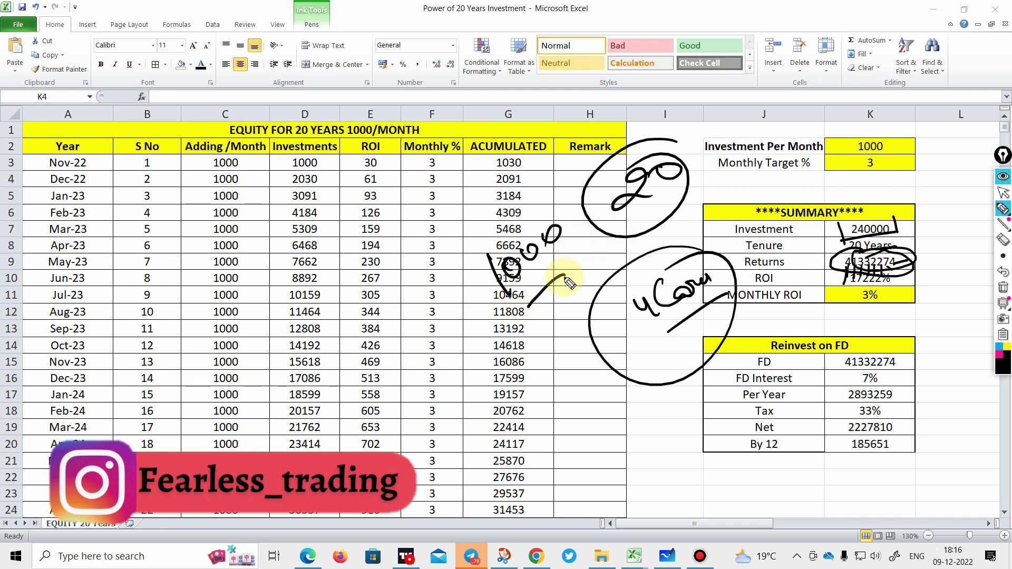
left_click_drag(569, 273, 599, 258)
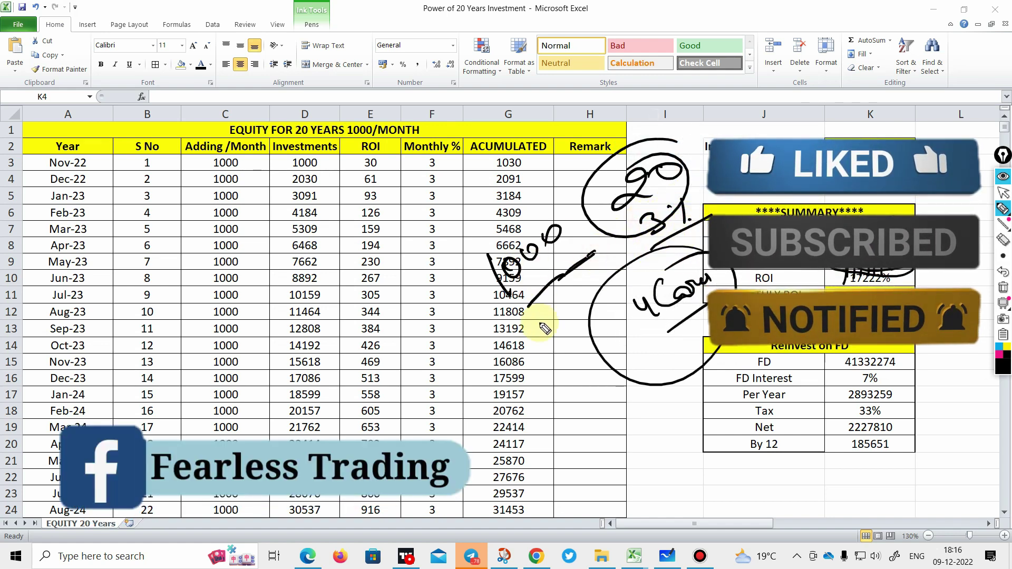
- Handwrite an underlined 36% and a circled percentage beneath the 1000 note, and clear all pen marks
mouse_move(537, 312)
left_mouse_down()
mouse_move(540, 343)
mouse_move(558, 324)
left_mouse_up()
left_click_drag(586, 293, 590, 332)
left_click(603, 306)
left_click_drag(524, 380, 604, 326)
mouse_move(572, 368)
left_mouse_down()
mouse_move(581, 393)
mouse_move(590, 391)
left_mouse_up()
left_click_drag(590, 352, 602, 365)
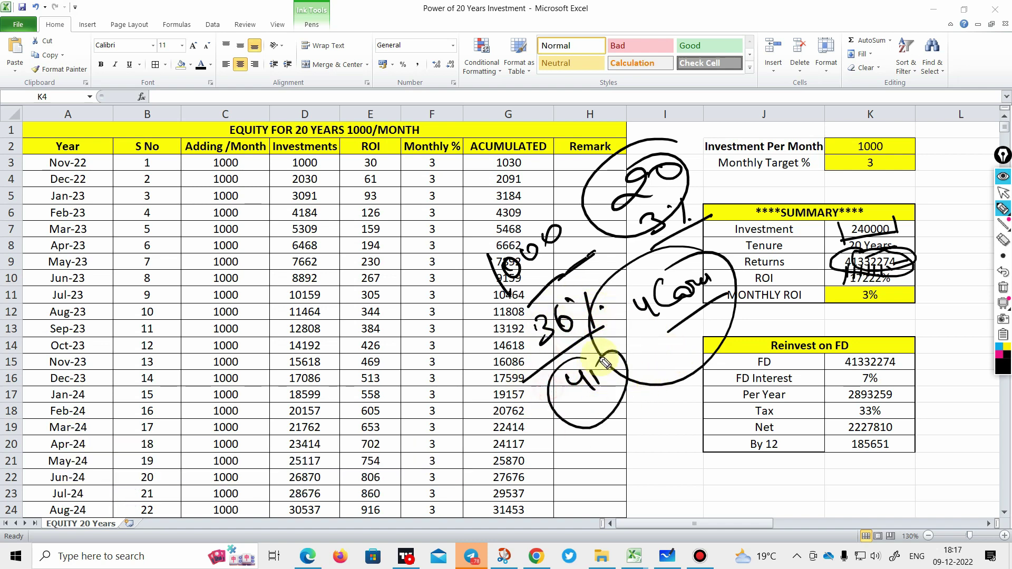
left_click_drag(524, 404, 554, 379)
left_click_drag(539, 346, 567, 330)
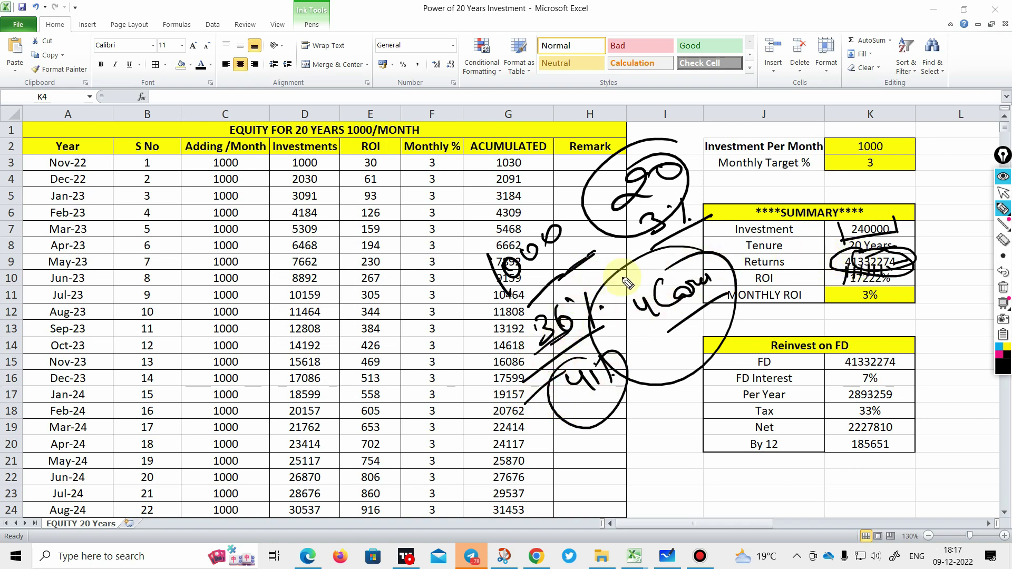
left_click(587, 230)
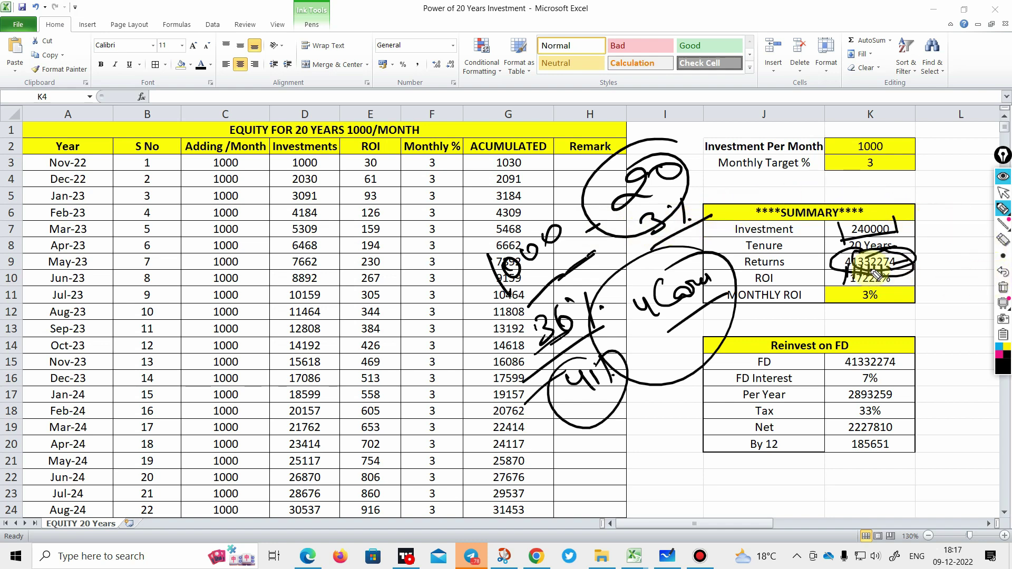
left_click(1003, 290)
- Handwrite an underlined "4 Crore", draw a line down beside the first ACUMULATED values, and clear the pen marks
mouse_move(590, 249)
left_mouse_down()
mouse_move(614, 262)
mouse_move(665, 232)
left_mouse_up()
left_click_drag(628, 276, 668, 252)
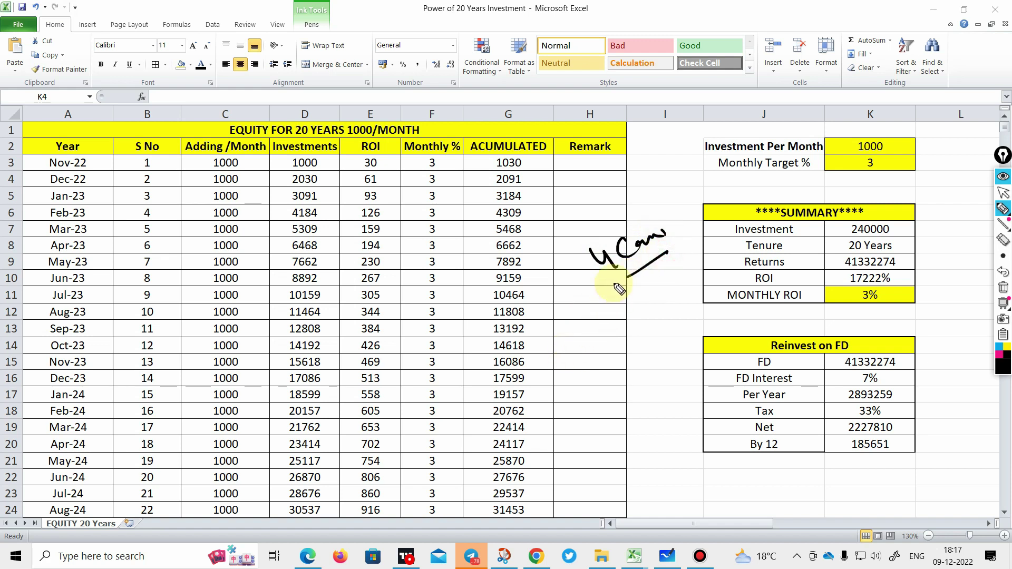
left_click_drag(536, 160, 552, 240)
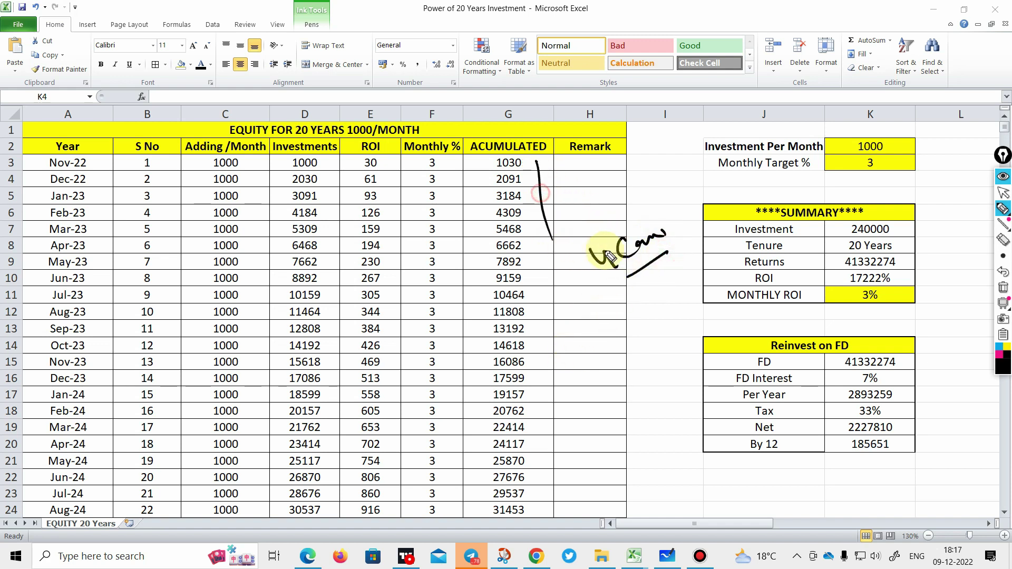
left_click(1003, 288)
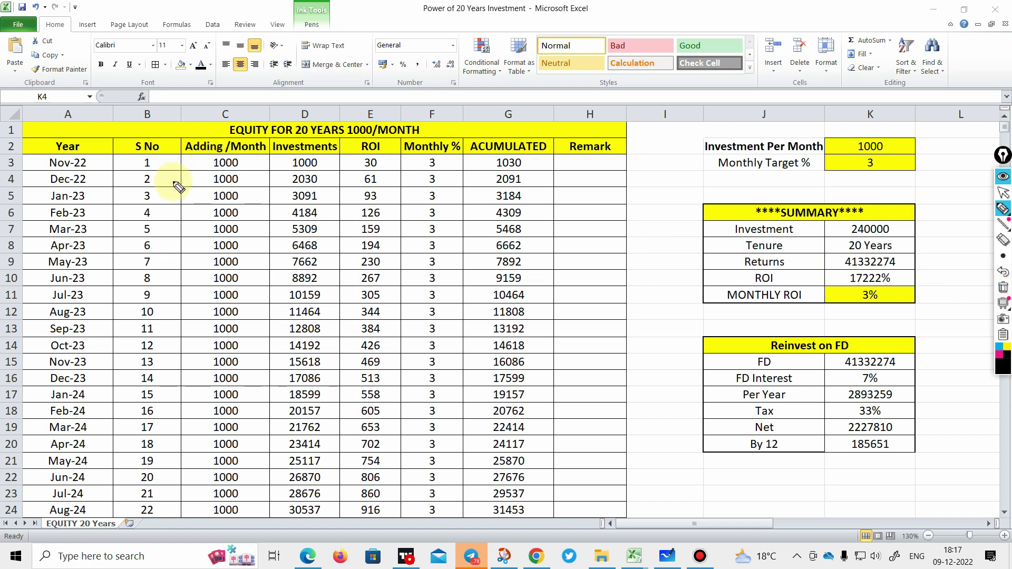
- Tick the Nov-22 and Dec-22 rows with the pen in both the Year and Remark columns
mouse_move(103, 167)
left_mouse_down()
mouse_move(131, 154)
mouse_move(116, 182)
left_mouse_up()
left_click_drag(586, 160, 626, 153)
left_click_drag(584, 181, 617, 167)
left_click(1002, 195)
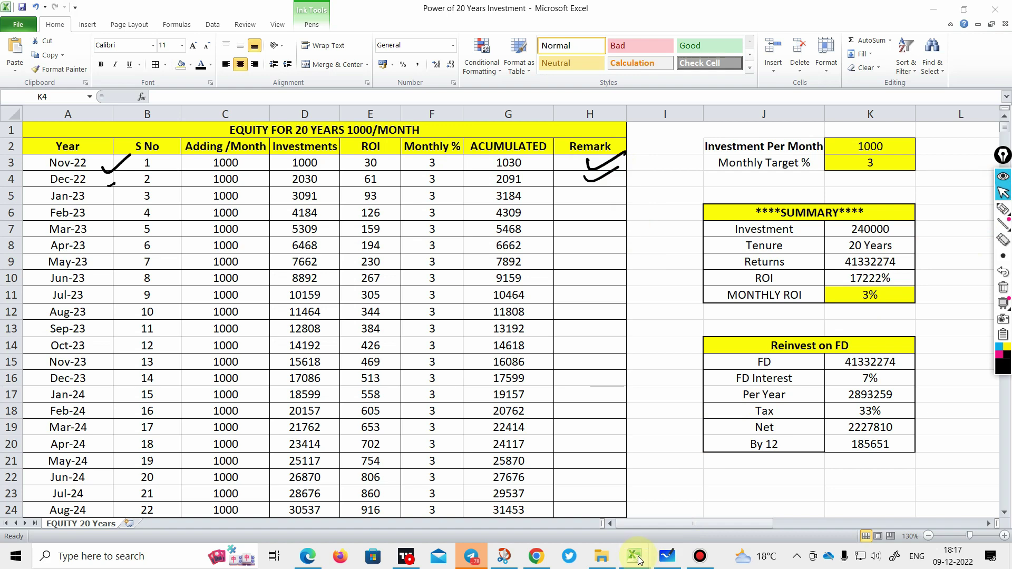
- Mark both trades' script, entry, 3% target and hit date with the pen in the Book1 journal, and return to the Power of 20 Years Investment workbook
mouse_move(639, 554)
left_click(568, 497)
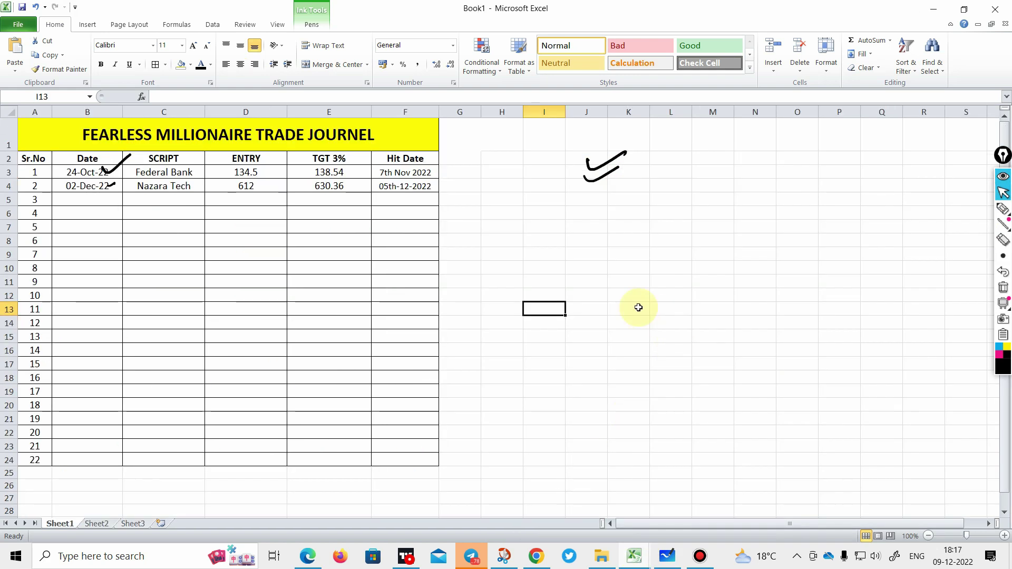
left_click(1003, 209)
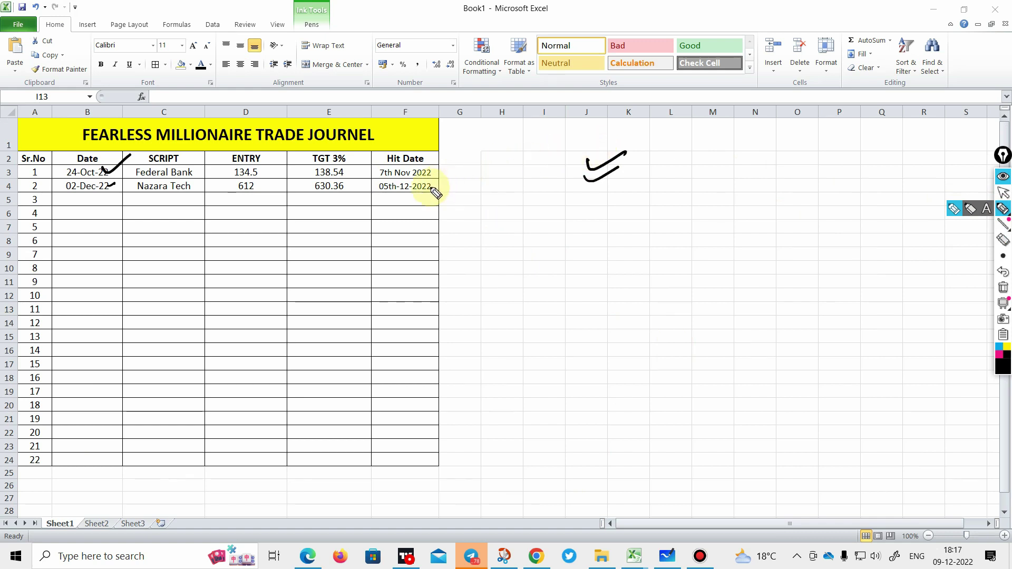
mouse_move(199, 173)
left_mouse_down()
mouse_move(228, 168)
mouse_move(267, 185)
mouse_move(244, 158)
mouse_move(352, 154)
left_mouse_up()
mouse_move(431, 174)
left_mouse_down()
mouse_move(457, 162)
mouse_move(458, 178)
left_mouse_up()
left_click(1003, 193)
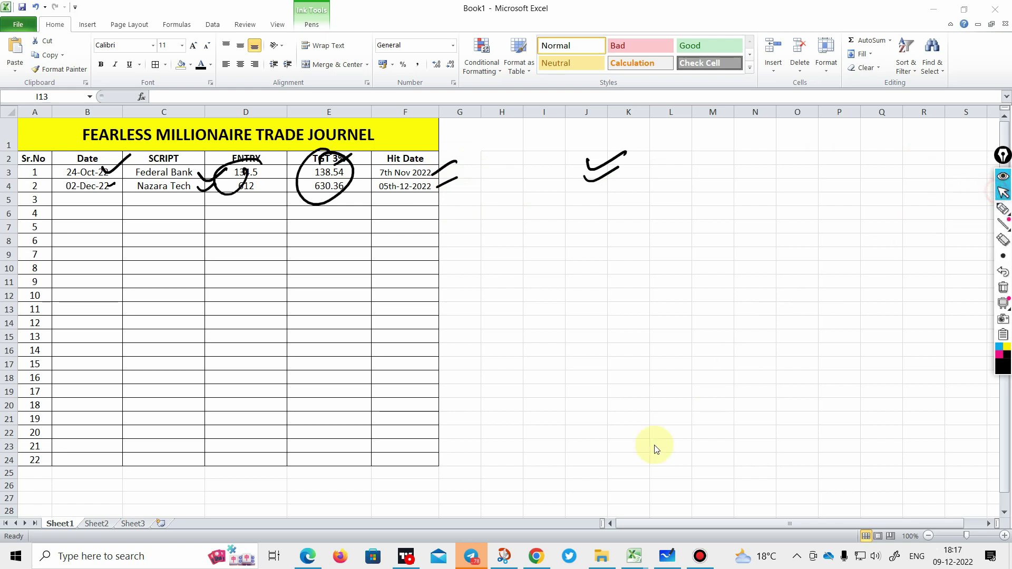
mouse_move(644, 541)
left_click(667, 507)
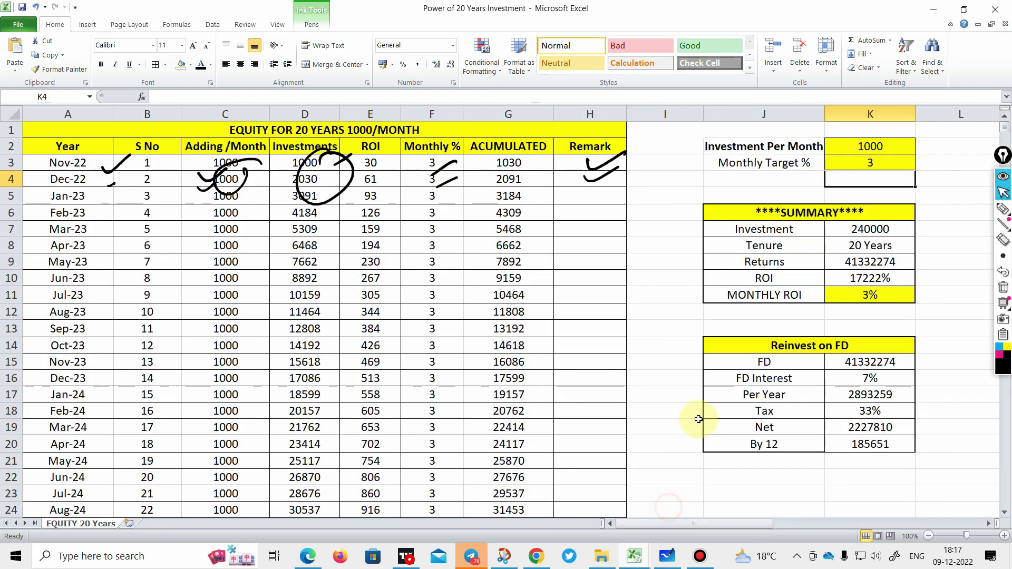
- Clear the old pen marks, circle the Nov-22 and Dec-22 Investments, and mark the first three ACUMULATED values and the Jan-23 investment
left_click(1004, 289)
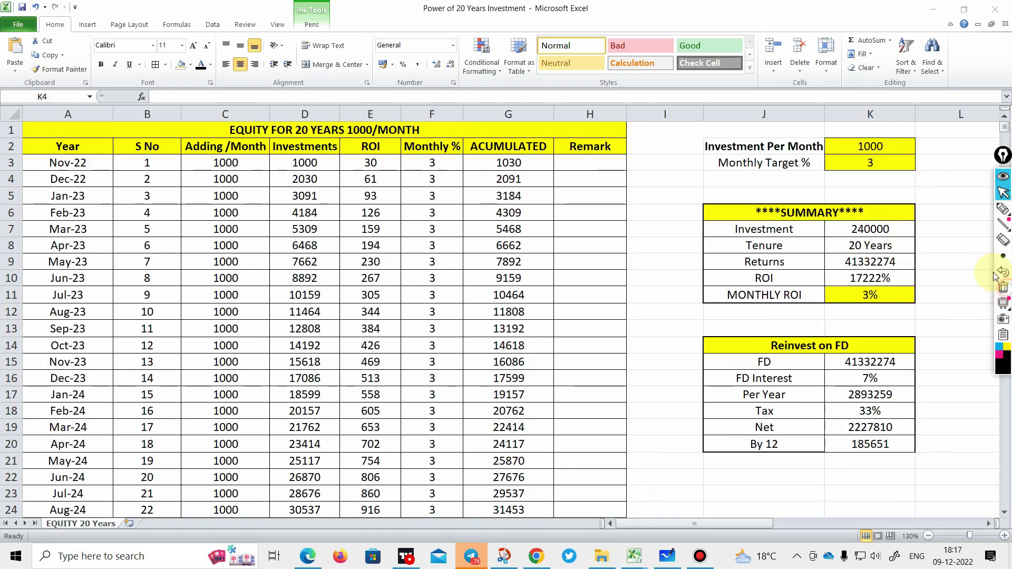
left_click(1003, 209)
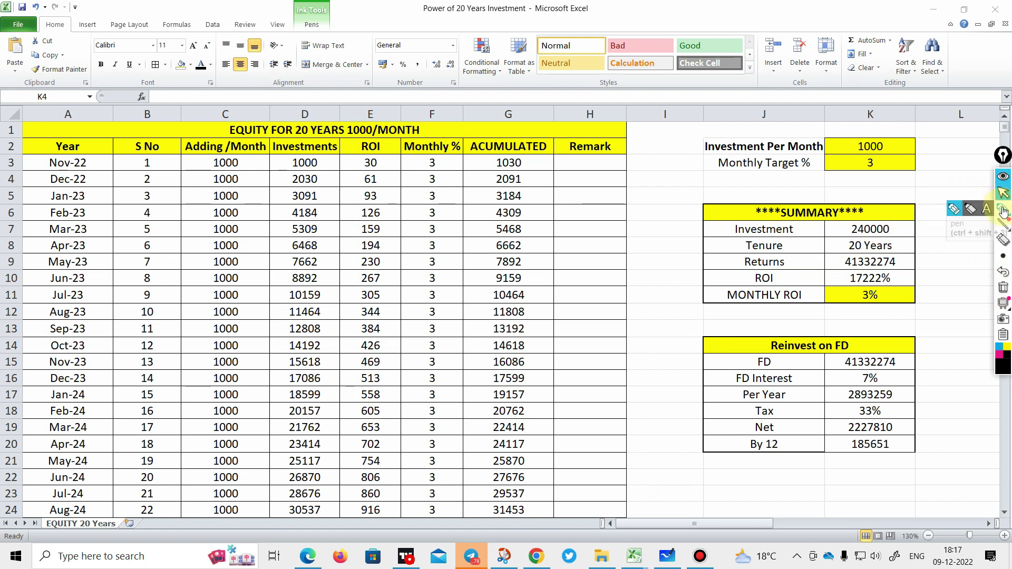
mouse_move(304, 154)
left_mouse_down()
mouse_move(282, 158)
mouse_move(336, 159)
mouse_move(298, 152)
mouse_move(316, 172)
left_mouse_up()
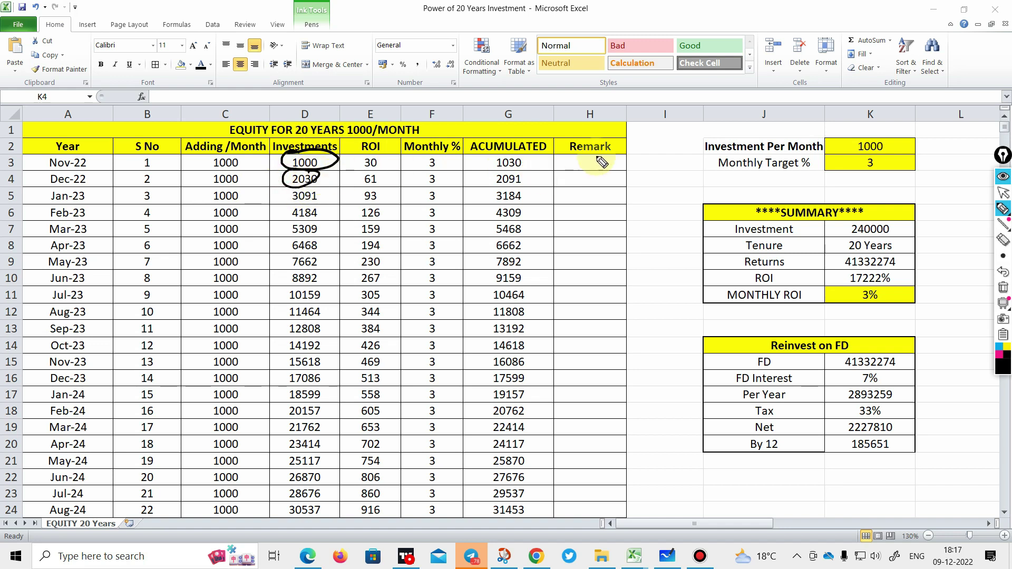
left_click_drag(545, 158, 545, 171)
left_click(529, 189)
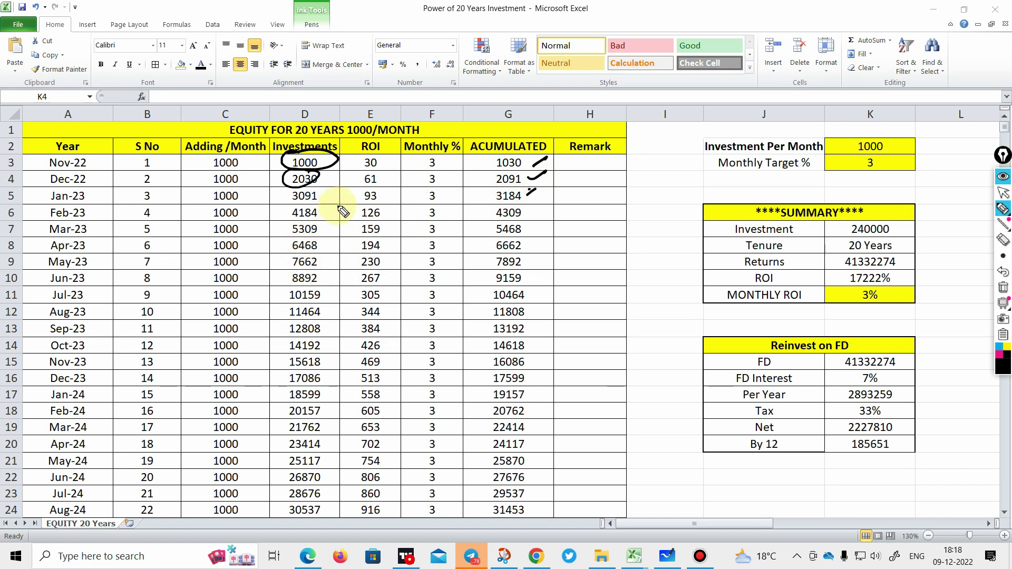
left_click_drag(320, 201, 331, 197)
left_click_drag(529, 201, 536, 198)
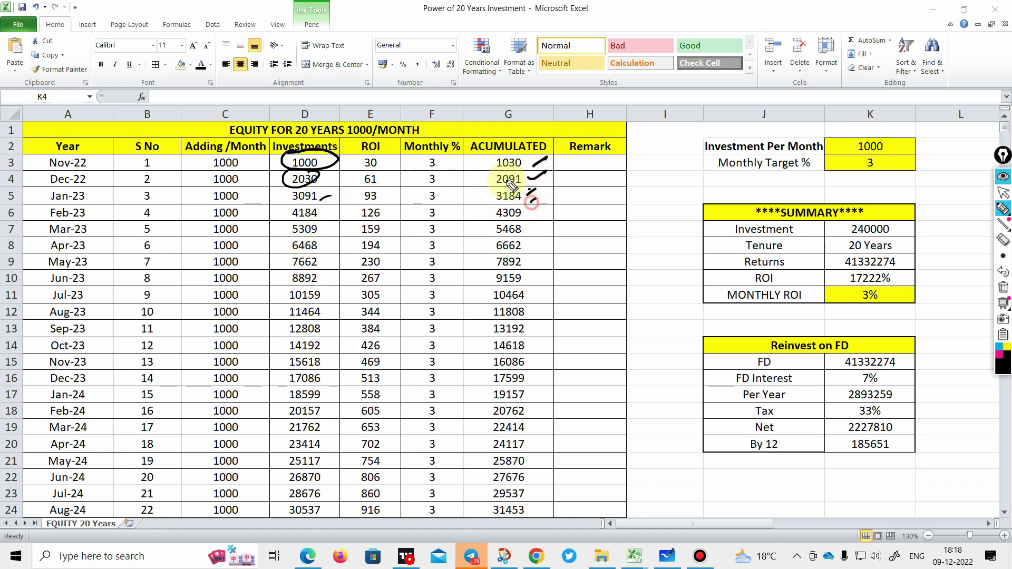
- Draw vertical pen lines along the first ROI values, and remove all pen strokes, including the stray line across the SUMMARY table
mouse_move(365, 153)
left_mouse_down()
mouse_move(363, 272)
mouse_move(390, 244)
left_mouse_up()
left_click_drag(379, 182, 384, 237)
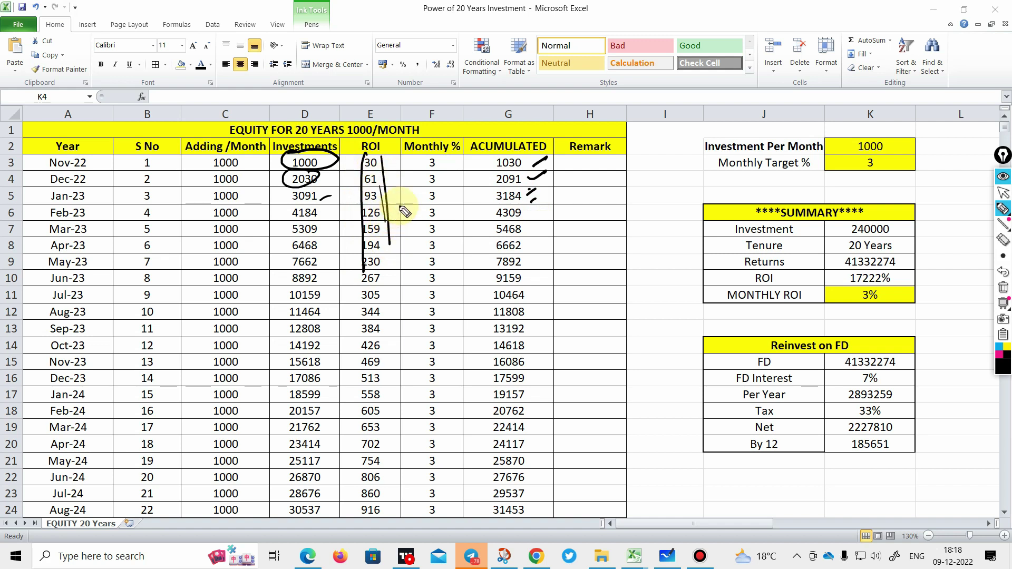
left_click(1003, 296)
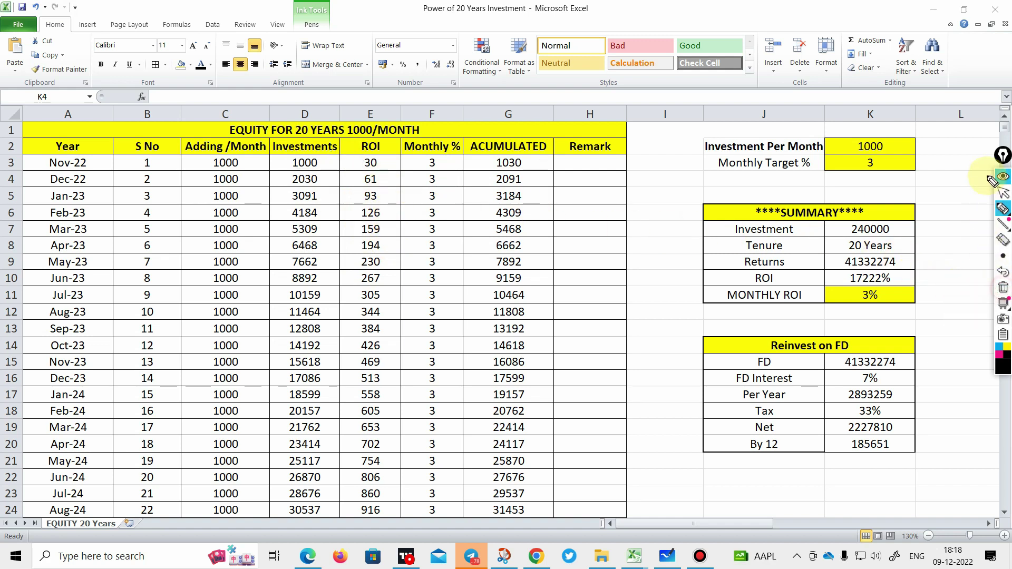
left_click_drag(779, 257, 871, 205)
left_click(1003, 192)
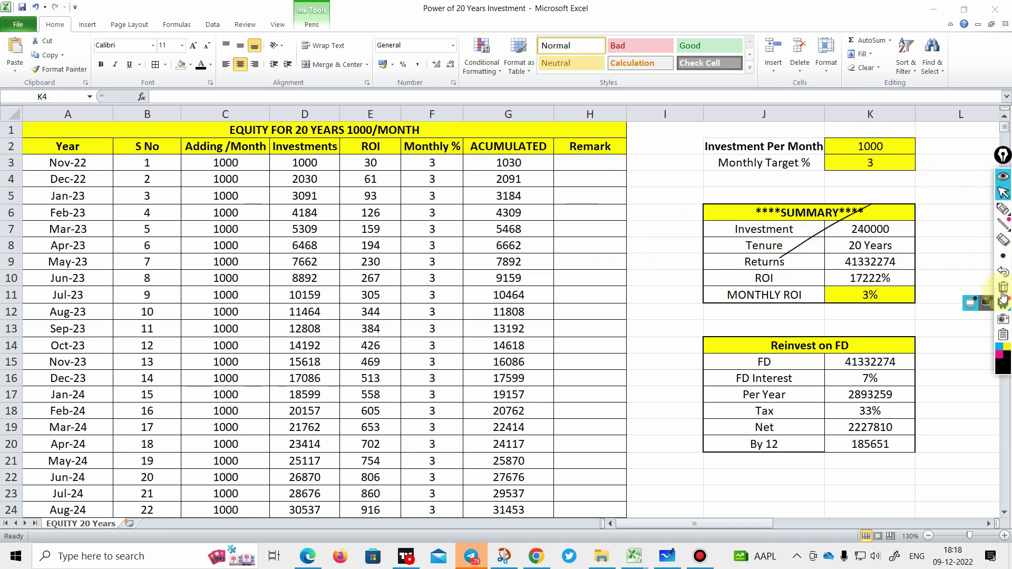
left_click(997, 272)
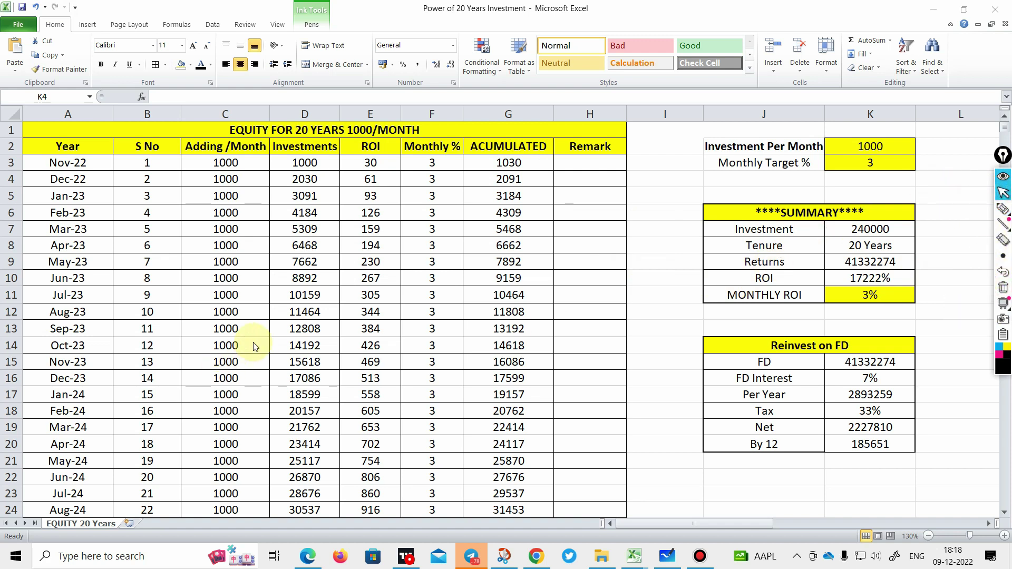
- Examine the schedule down to its last month, Oct-42, including the monthly contribution and the totals beneath the table
scroll(647, 291, "down", 20)
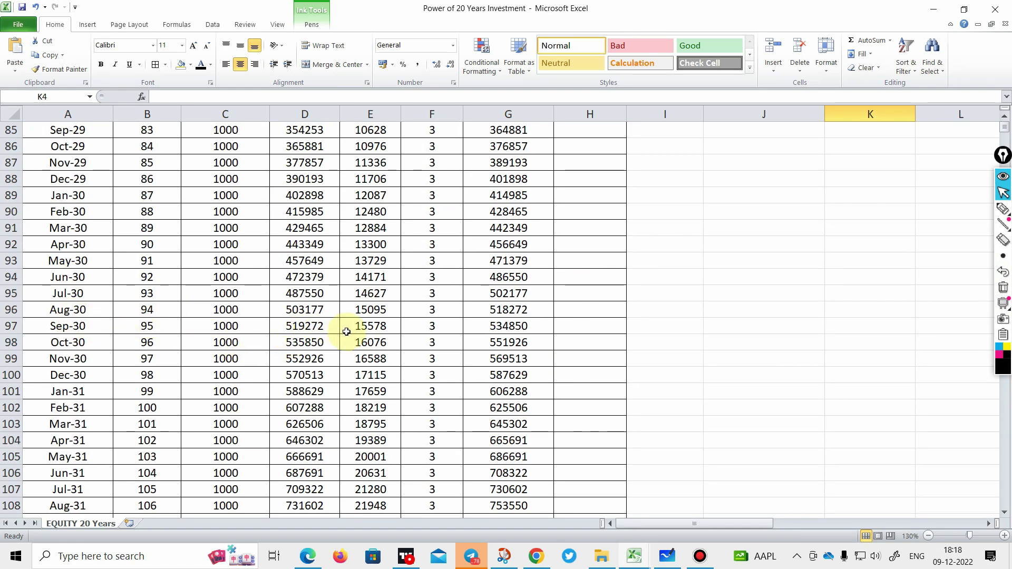
scroll(367, 328, "down", 20)
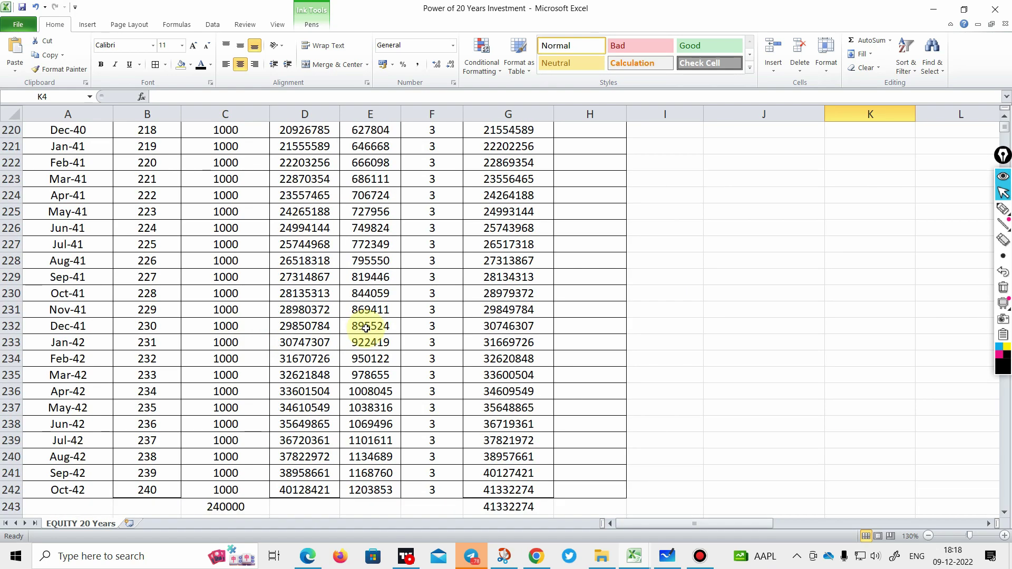
scroll(368, 326, "down", 7)
scroll(316, 317, "up", 2)
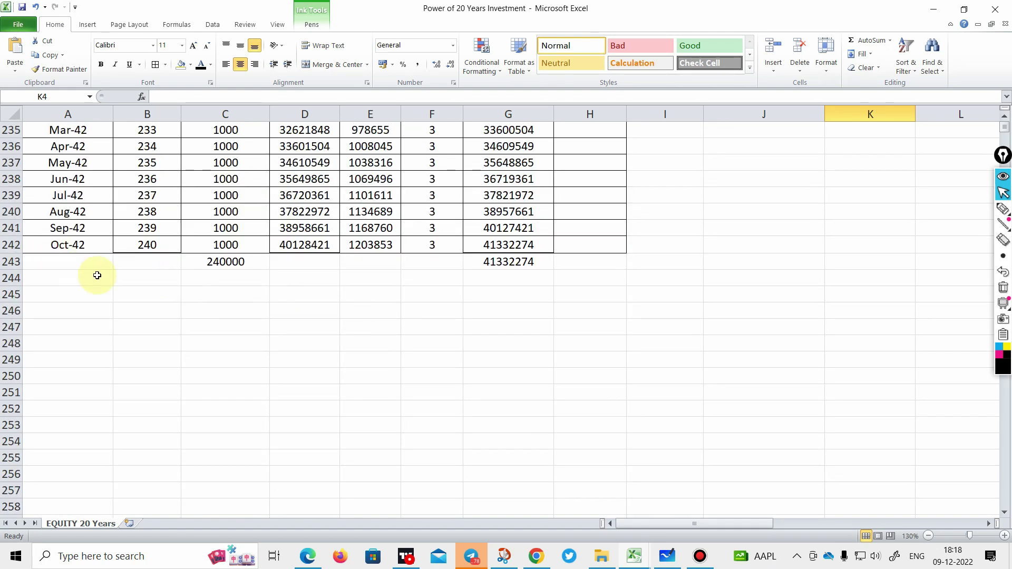
left_click(373, 250)
left_click(244, 248)
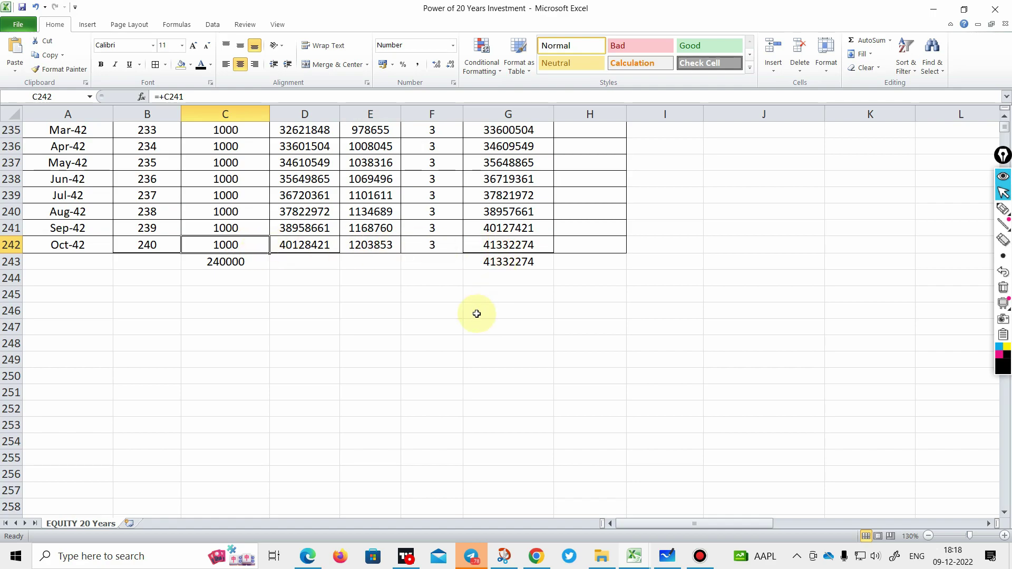
scroll(477, 314, "up", 20)
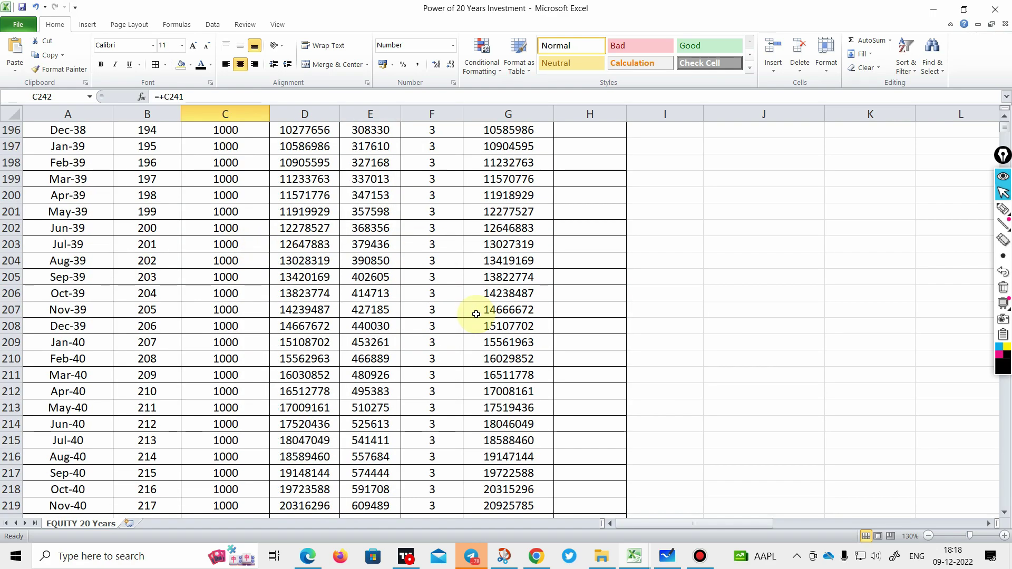
scroll(477, 314, "up", 20)
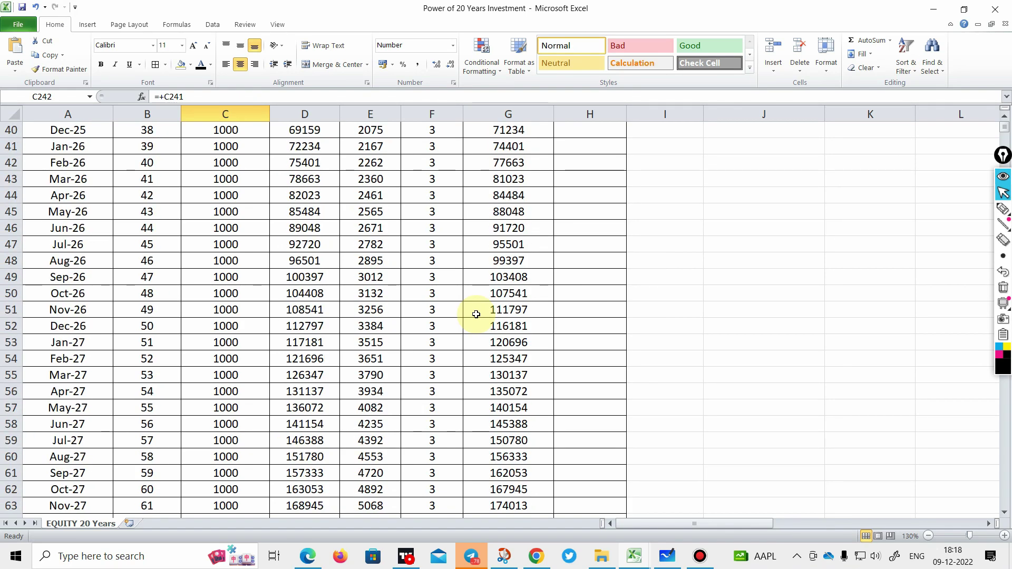
- Set the Monthly Target % to 4 and select the Returns value in the SUMMARY table
left_click(858, 170)
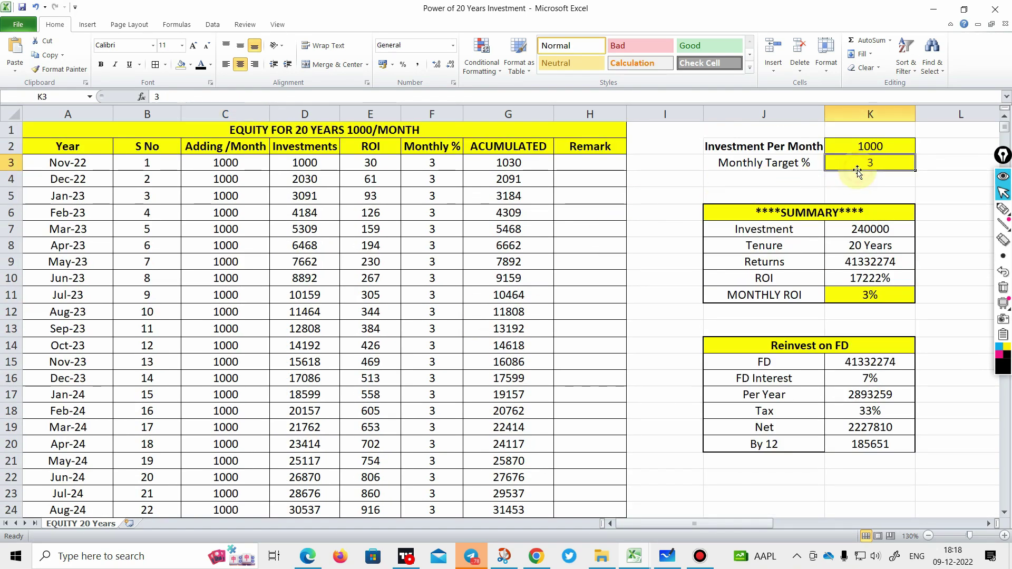
type("4")
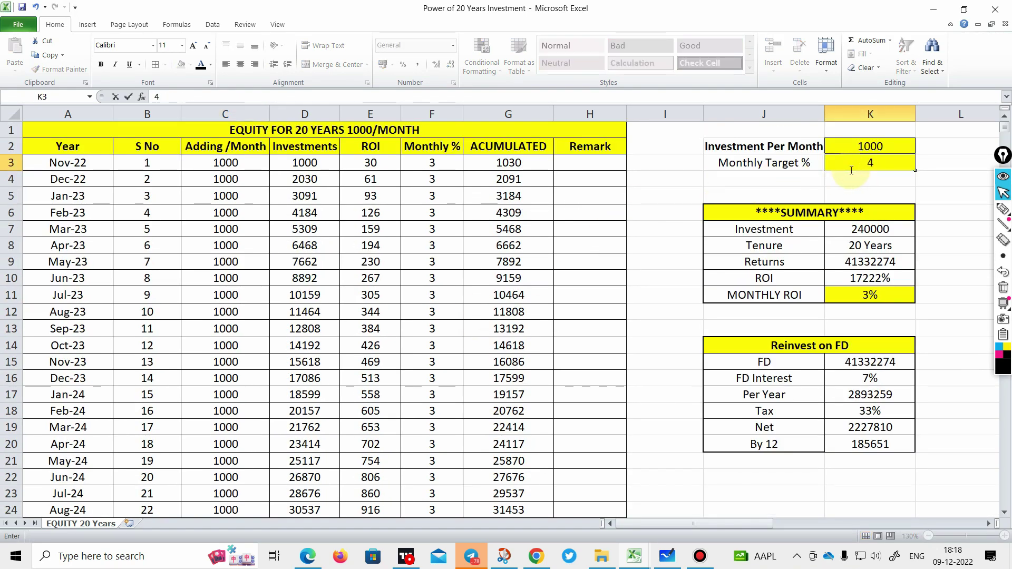
left_click(681, 193)
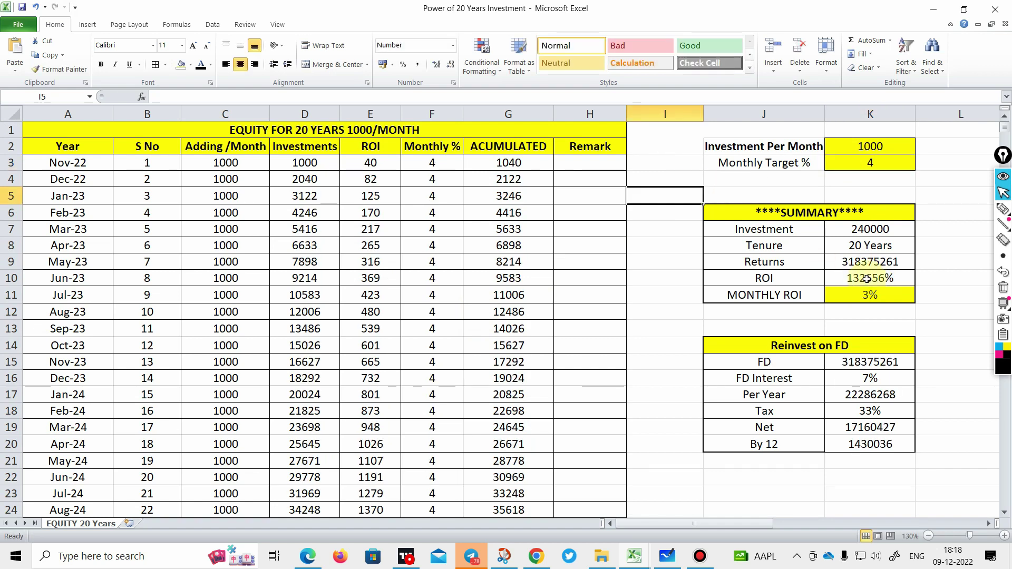
left_click(880, 263)
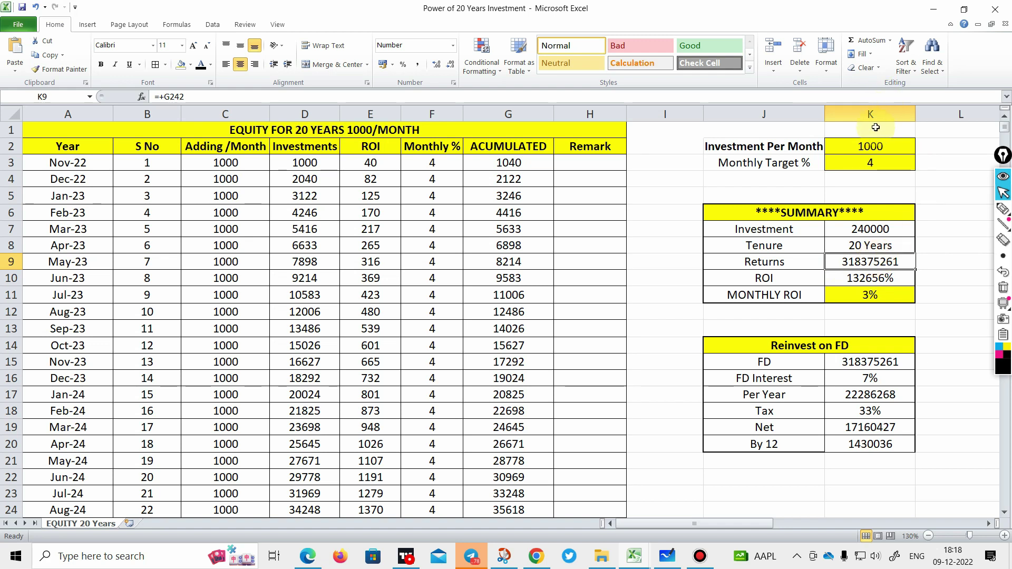
- Set the Monthly Target % to 3
left_click(869, 162)
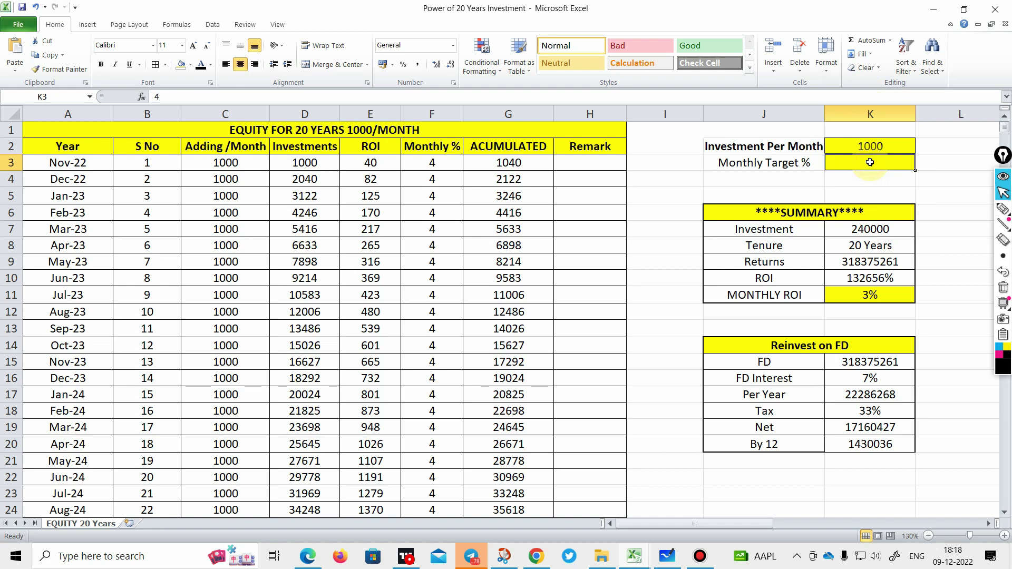
type("3")
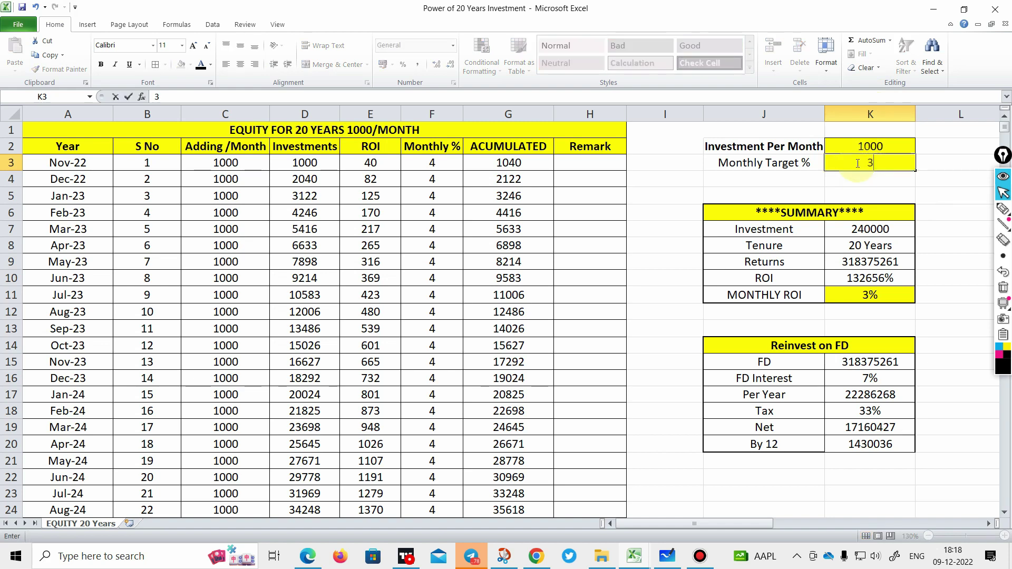
left_click(677, 177)
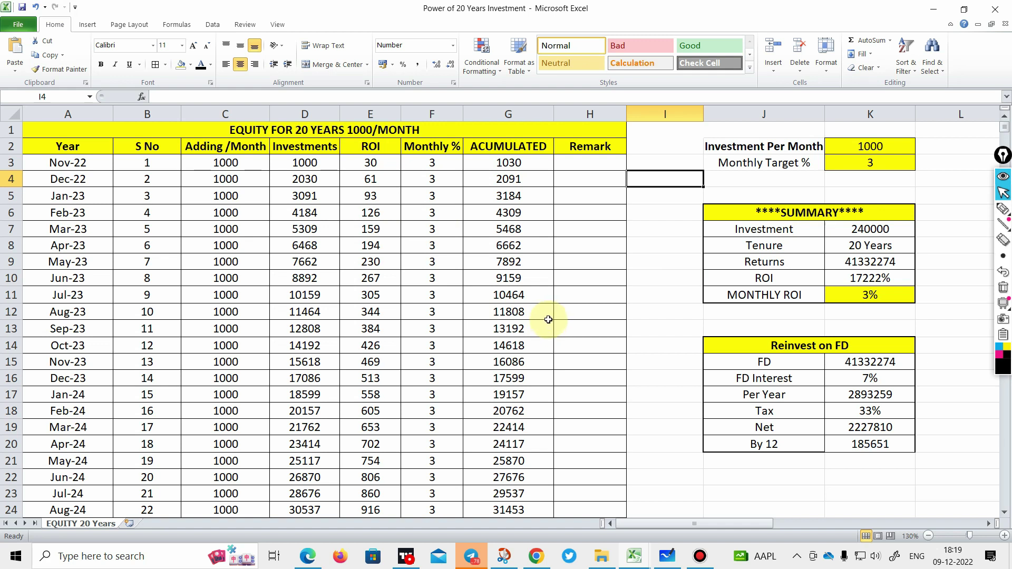
- Handwrite an underlined word over the Remark column and a second underlined word enclosed in a large circle beneath it
left_click(1003, 209)
left_click(607, 259)
left_click(1003, 210)
mouse_move(583, 231)
left_mouse_down()
mouse_move(564, 263)
mouse_move(616, 238)
mouse_move(656, 237)
mouse_move(584, 282)
mouse_move(659, 232)
left_mouse_up()
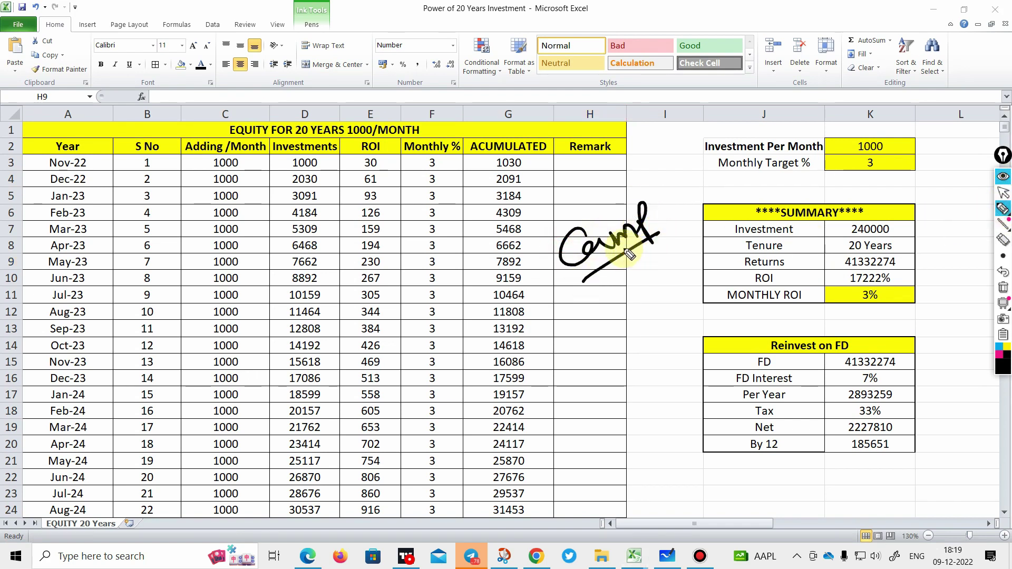
mouse_move(609, 291)
left_mouse_down()
mouse_move(596, 300)
mouse_move(611, 312)
mouse_move(638, 298)
mouse_move(578, 361)
mouse_move(620, 288)
left_mouse_up()
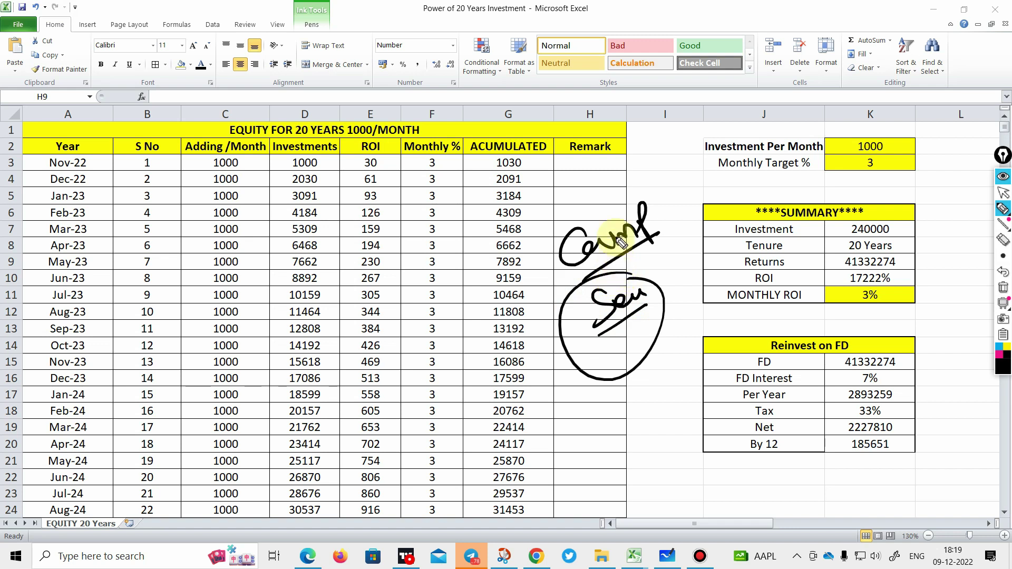
- Handwrite notes including an underlined "monthly", circle the 1000 investment and the Returns figures, and clear all pen marks
mouse_move(535, 171)
left_mouse_down()
mouse_move(532, 198)
mouse_move(663, 169)
left_mouse_up()
mouse_move(617, 205)
left_mouse_down()
mouse_move(665, 177)
mouse_move(757, 182)
mouse_move(767, 153)
mouse_move(786, 162)
mouse_move(818, 141)
left_mouse_up()
mouse_move(735, 212)
left_mouse_down()
mouse_move(808, 180)
mouse_move(849, 178)
mouse_move(837, 226)
mouse_move(867, 182)
mouse_move(884, 188)
left_mouse_up()
mouse_move(890, 130)
left_mouse_down()
mouse_move(836, 146)
mouse_move(891, 161)
left_mouse_up()
mouse_move(890, 245)
left_mouse_down()
mouse_move(822, 311)
mouse_move(899, 248)
left_mouse_up()
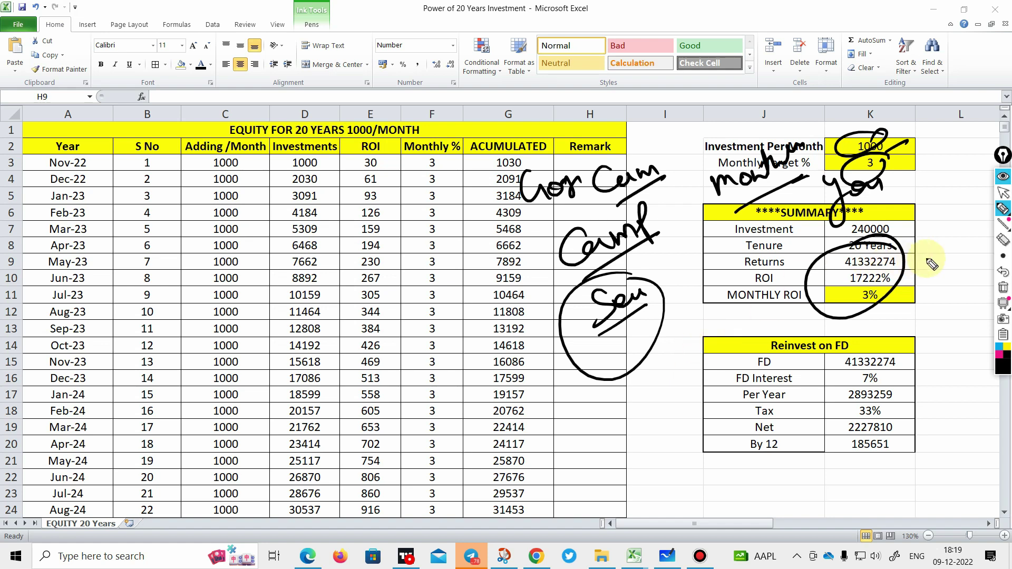
left_click(1002, 289)
left_click(1003, 193)
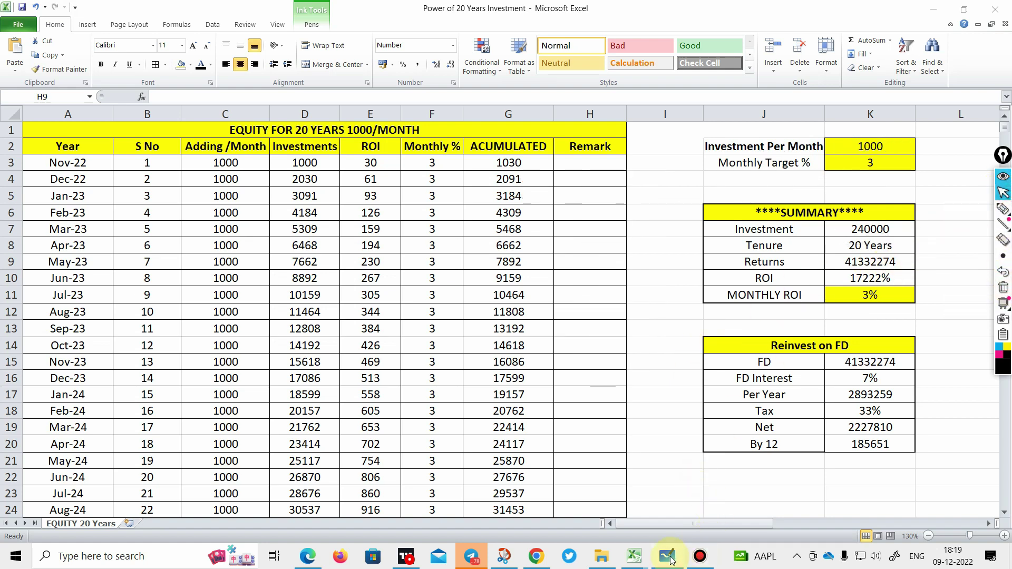
- Switch to Microsoft Whiteboard, draw a circled 1 with the pen below the title, and underline the RULES heading
left_click(667, 557)
left_click(1003, 209)
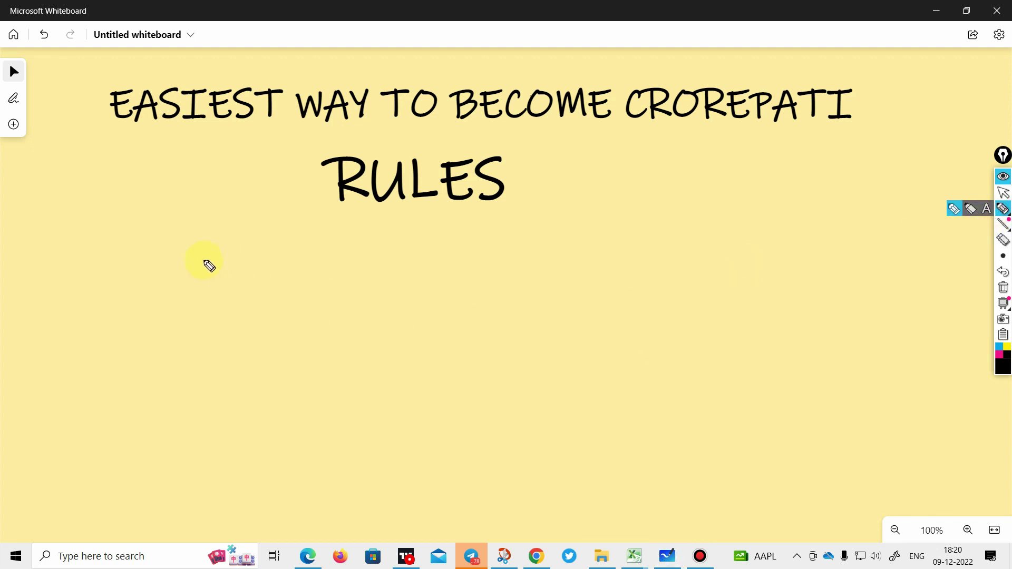
left_click_drag(185, 236, 178, 233)
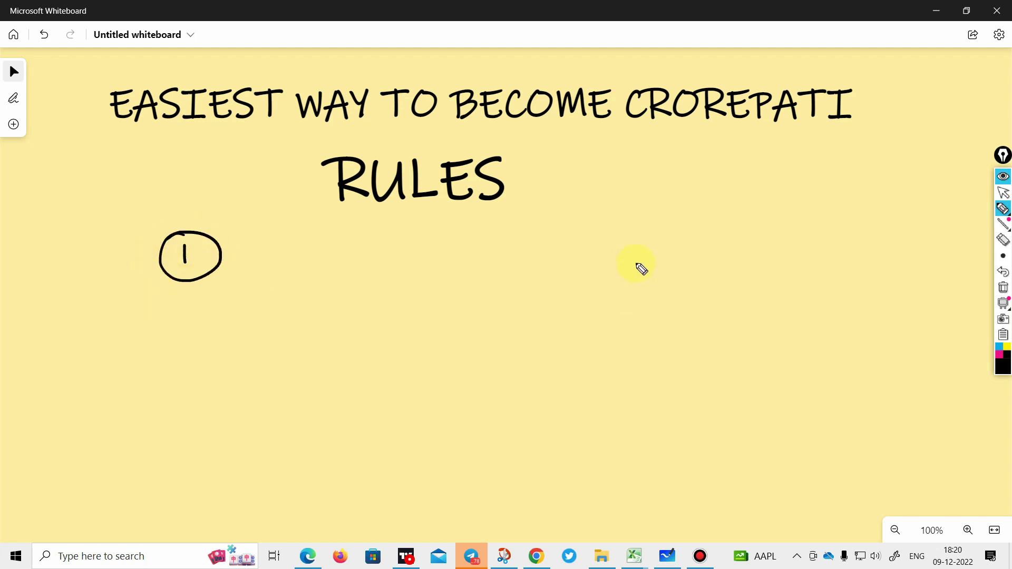
left_click_drag(354, 220, 512, 201)
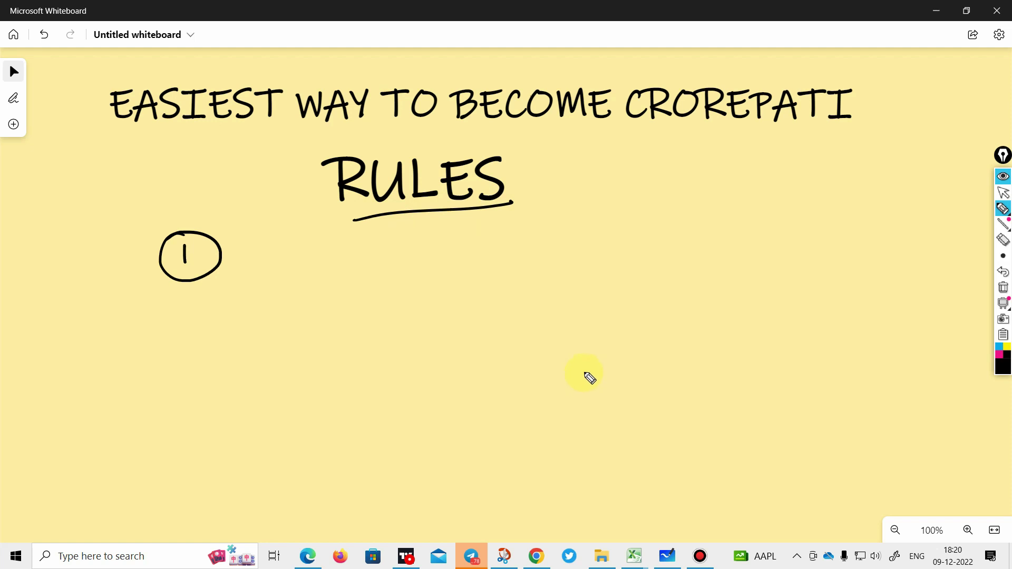
- Write rule 1 as an underlined "GOAL" with an arrow to a circled 20, and add a note ending in an underlined "with"
left_click_drag(220, 265, 262, 258)
left_click_drag(357, 284, 498, 262)
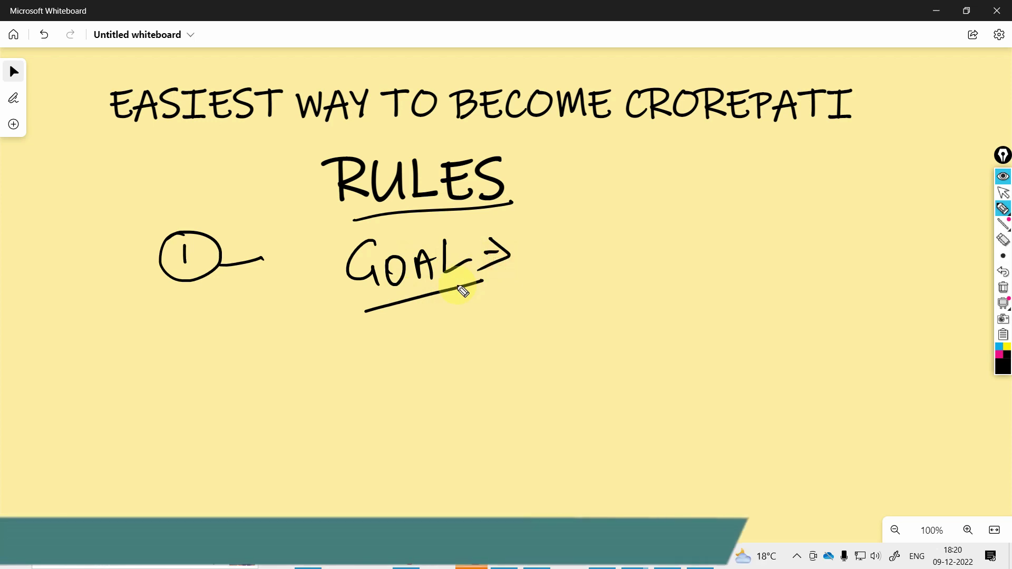
mouse_move(572, 231)
left_mouse_down()
mouse_move(548, 271)
mouse_move(583, 269)
left_mouse_up()
mouse_move(612, 245)
left_mouse_down()
mouse_move(606, 253)
mouse_move(639, 255)
mouse_move(626, 258)
left_mouse_up()
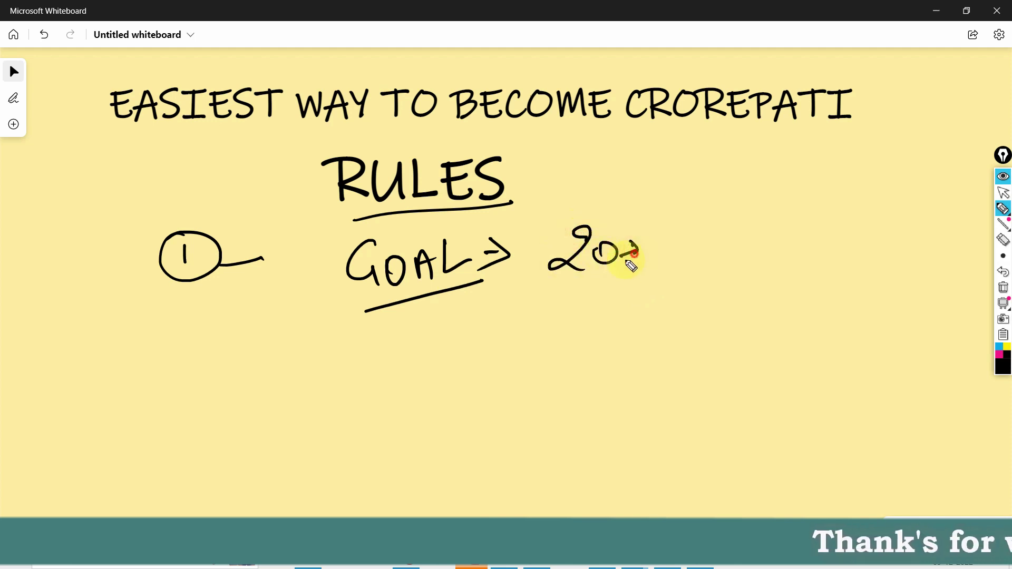
mouse_move(673, 218)
left_mouse_down()
mouse_move(671, 244)
mouse_move(694, 232)
mouse_move(701, 215)
mouse_move(717, 230)
left_mouse_up()
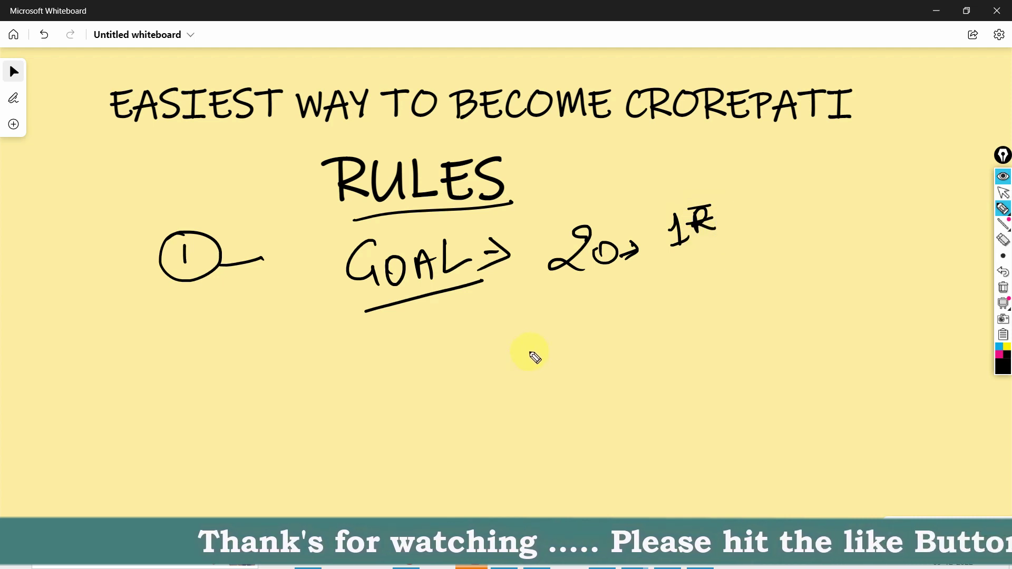
left_click_drag(477, 288, 629, 287)
mouse_move(624, 224)
left_mouse_down()
mouse_move(583, 311)
mouse_move(634, 226)
mouse_move(770, 230)
mouse_move(779, 198)
mouse_move(801, 226)
mouse_move(747, 242)
left_mouse_up()
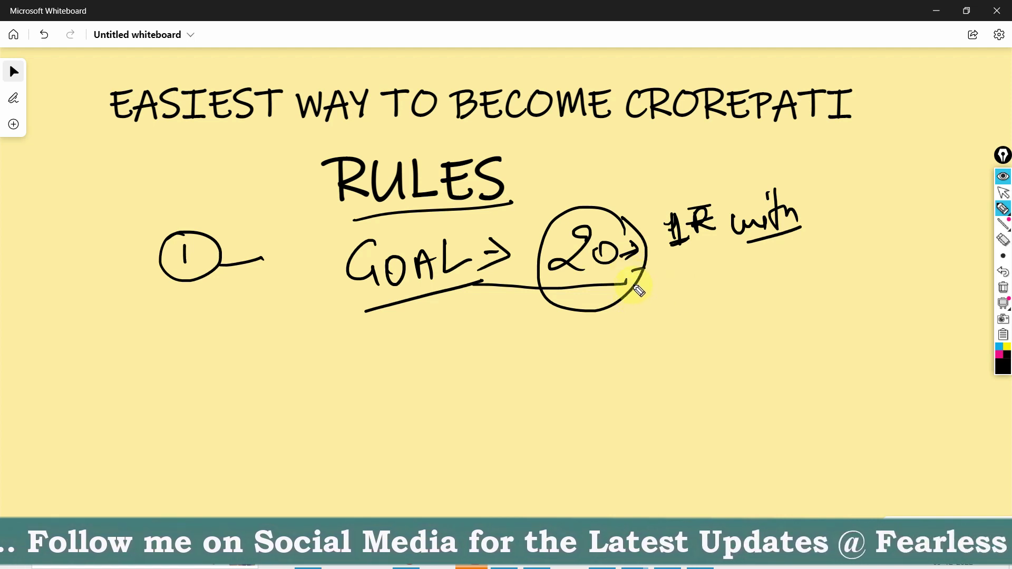
- Write a circled 2 with an underlined "Seprat Demat Account" as the second rule, and add underlined notes beside it
left_click_drag(192, 341, 182, 367)
left_click_drag(168, 320, 197, 330)
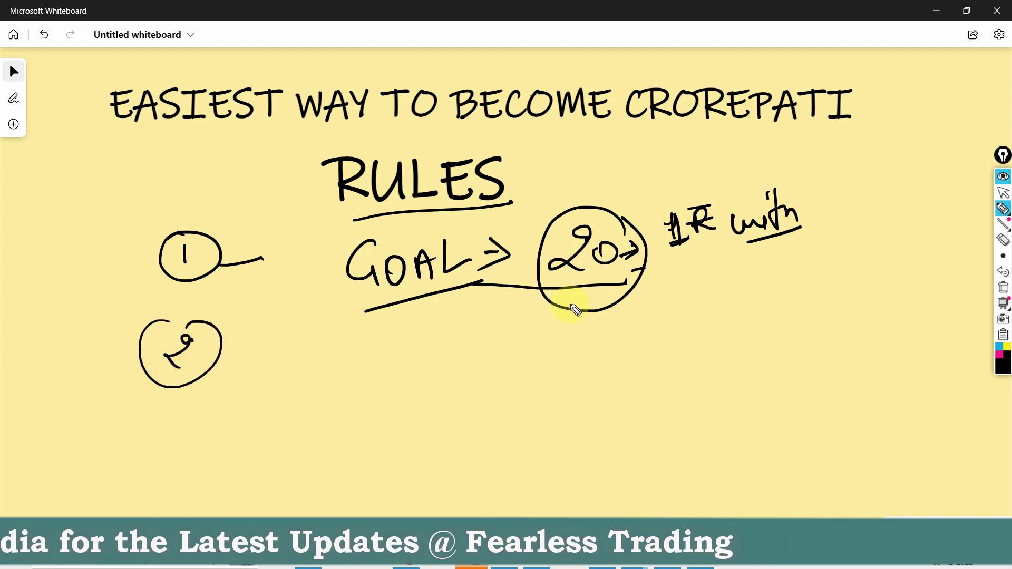
left_click_drag(433, 318, 683, 302)
mouse_move(344, 348)
left_mouse_down()
mouse_move(389, 368)
mouse_move(393, 355)
mouse_move(437, 342)
mouse_move(515, 362)
mouse_move(560, 337)
mouse_move(592, 346)
mouse_move(600, 361)
mouse_move(651, 338)
mouse_move(639, 332)
mouse_move(670, 337)
mouse_move(709, 312)
mouse_move(722, 331)
left_mouse_up()
mouse_move(493, 404)
left_mouse_down()
mouse_move(718, 353)
mouse_move(712, 346)
left_mouse_up()
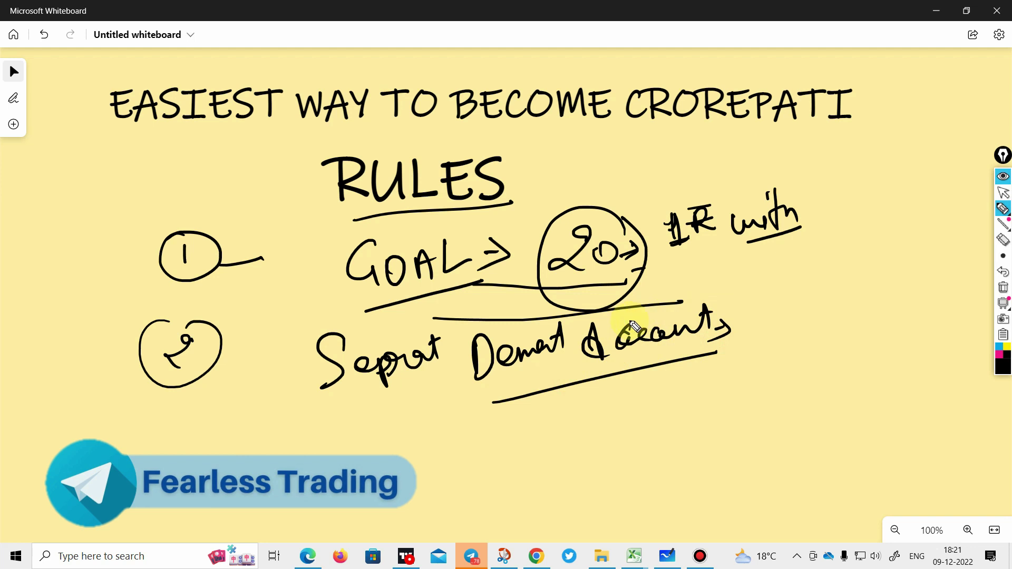
mouse_move(719, 327)
left_mouse_down()
mouse_move(714, 334)
mouse_move(843, 275)
left_mouse_up()
mouse_move(784, 348)
left_mouse_down()
mouse_move(779, 333)
mouse_move(840, 324)
mouse_move(859, 357)
mouse_move(773, 378)
mouse_move(842, 406)
left_mouse_up()
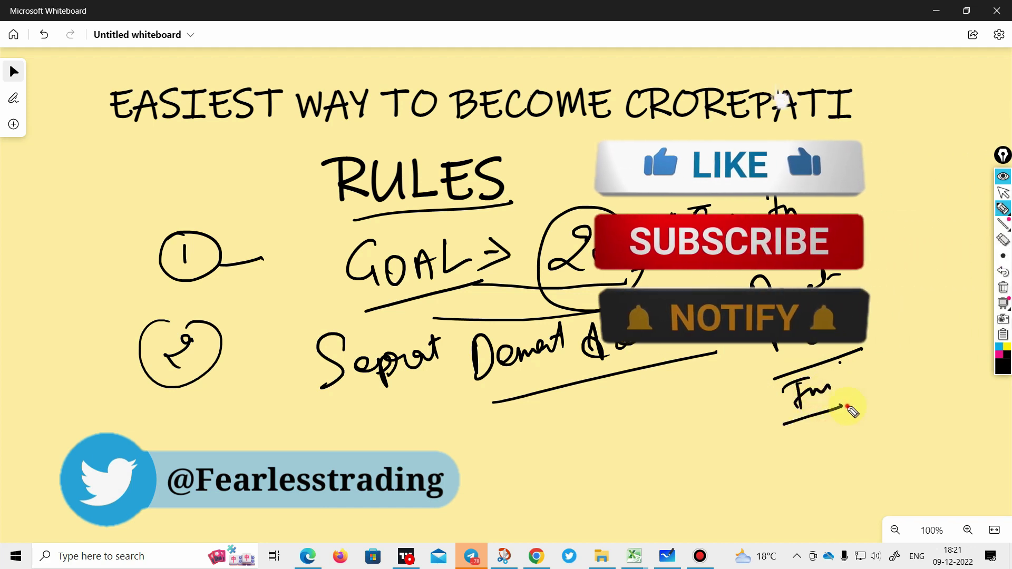